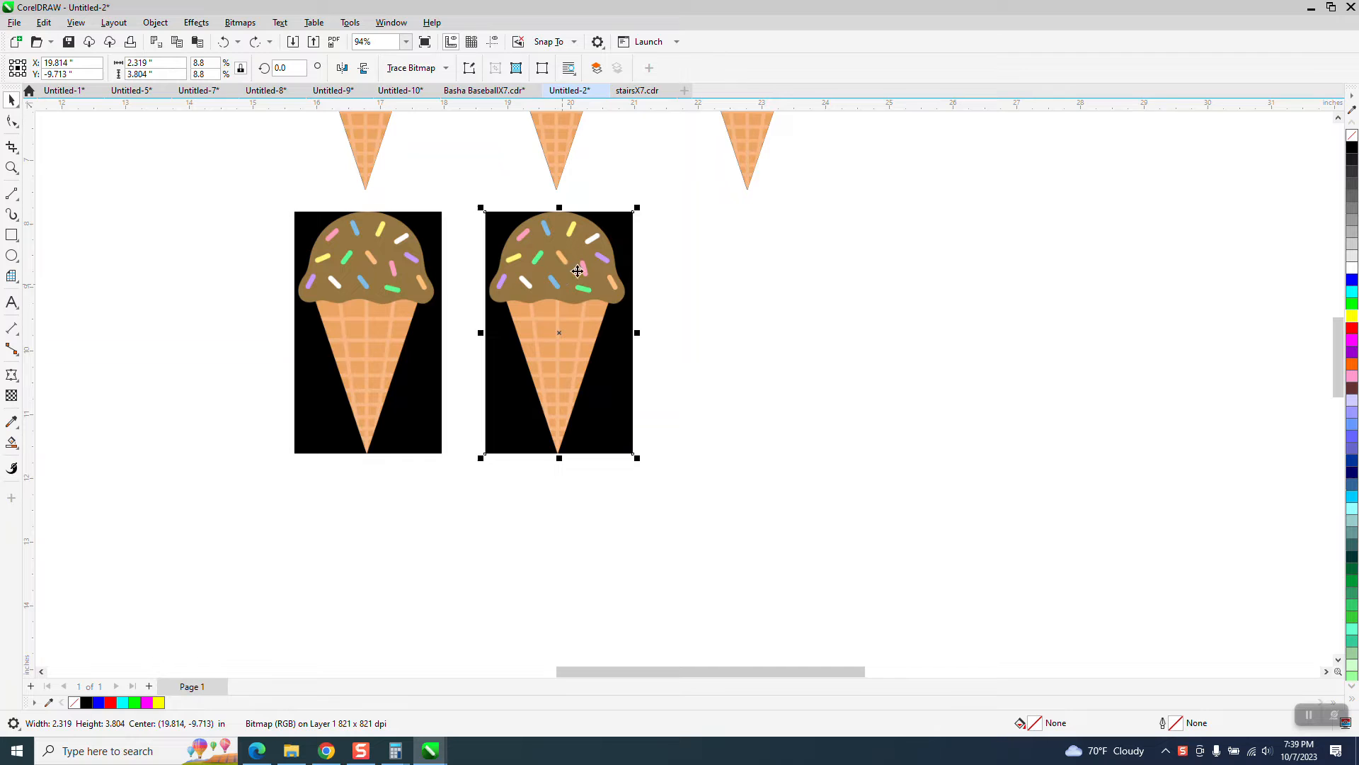
# Step: Draw a rectangle about 3.7 by 3.9 in over the blue cone and fill it with yellow
pyautogui.scroll(-1, 600, 274)
pyautogui.scroll(-3, 542, 268)
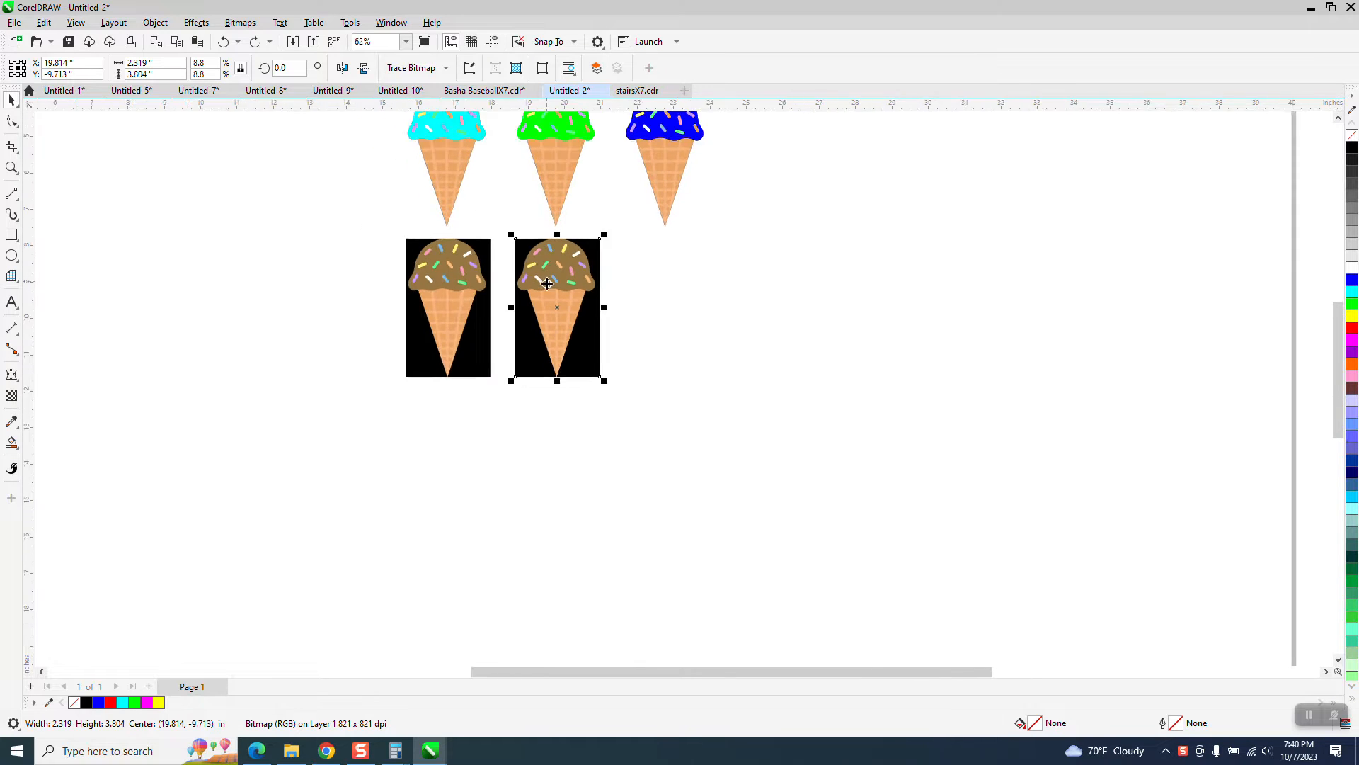
pyautogui.click(12, 168)
pyautogui.moveTo(446, 146); pyautogui.dragTo(759, 291)
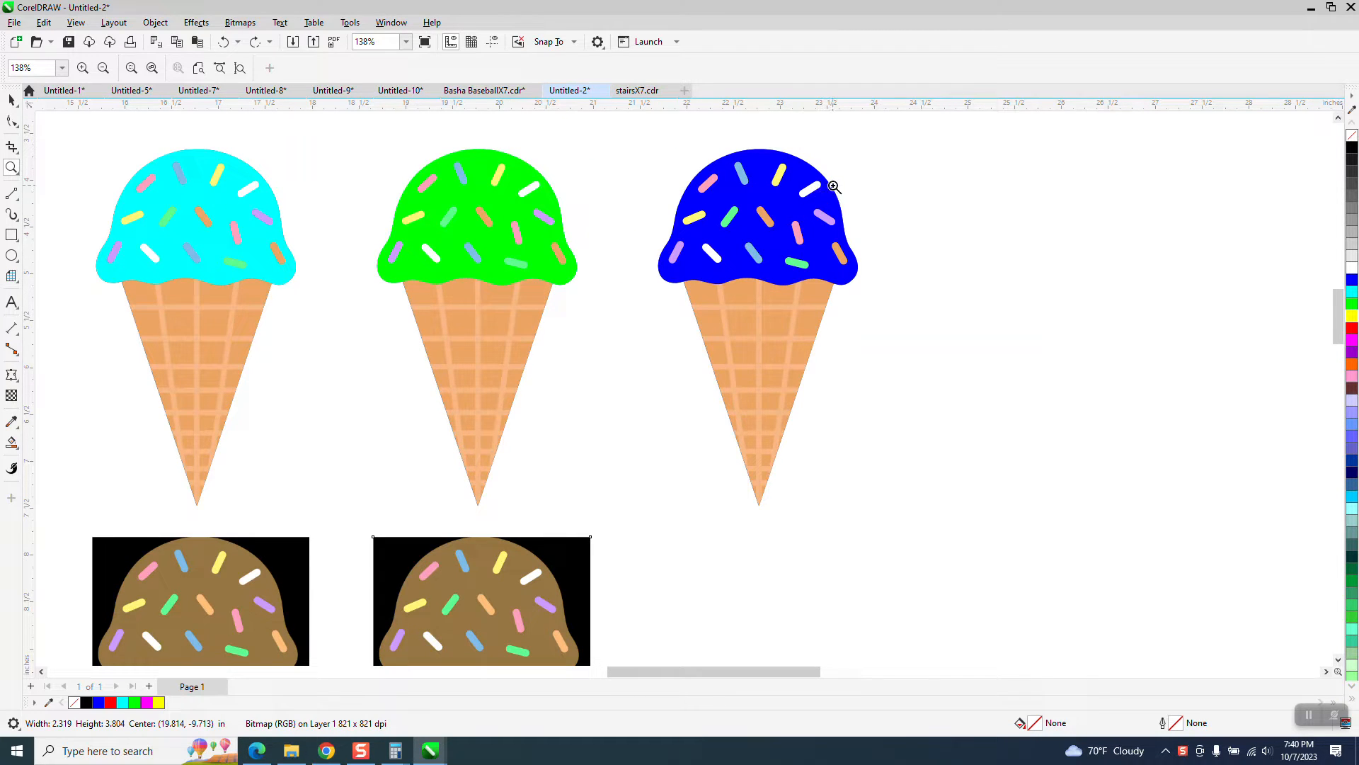
pyautogui.scroll(-1, 659, 213)
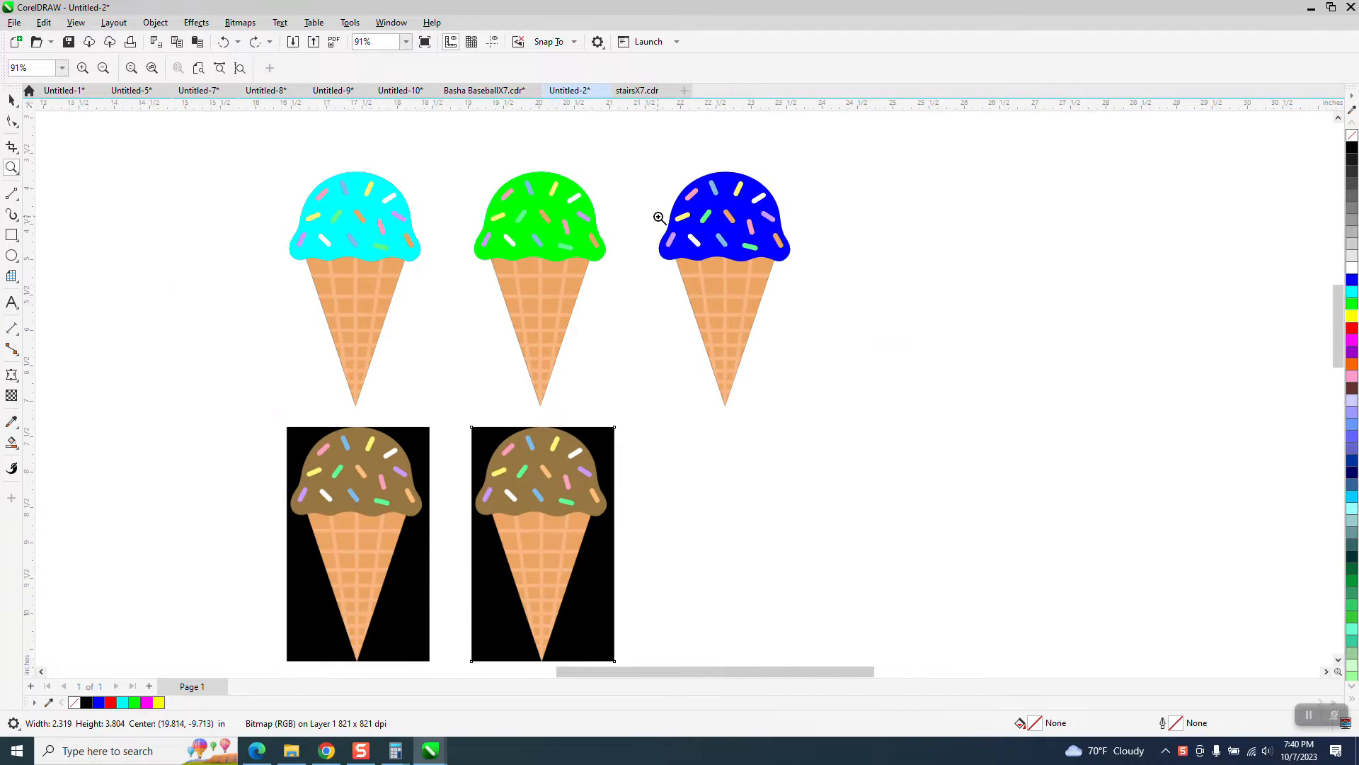
pyautogui.scroll(-1, 603, 242)
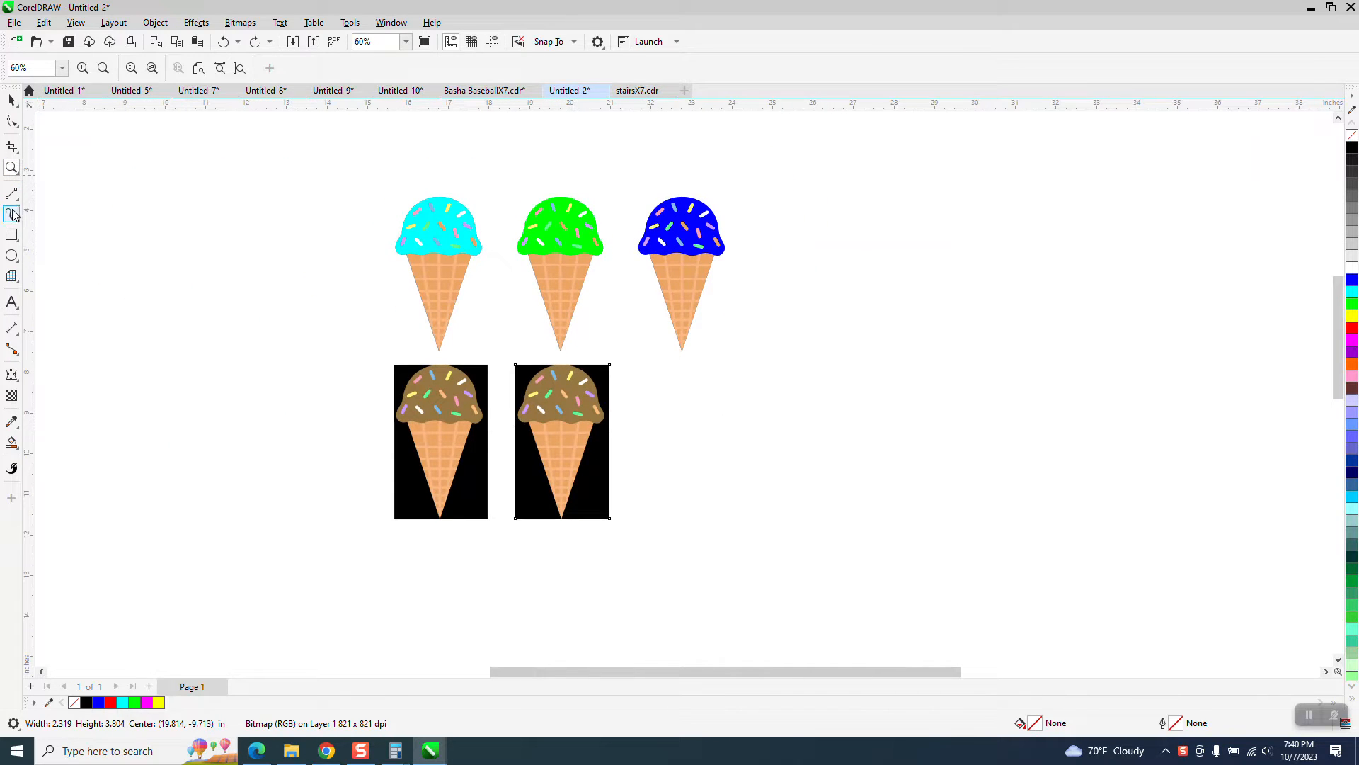
pyautogui.click(11, 234)
pyautogui.moveTo(623, 177); pyautogui.dragTo(774, 340)
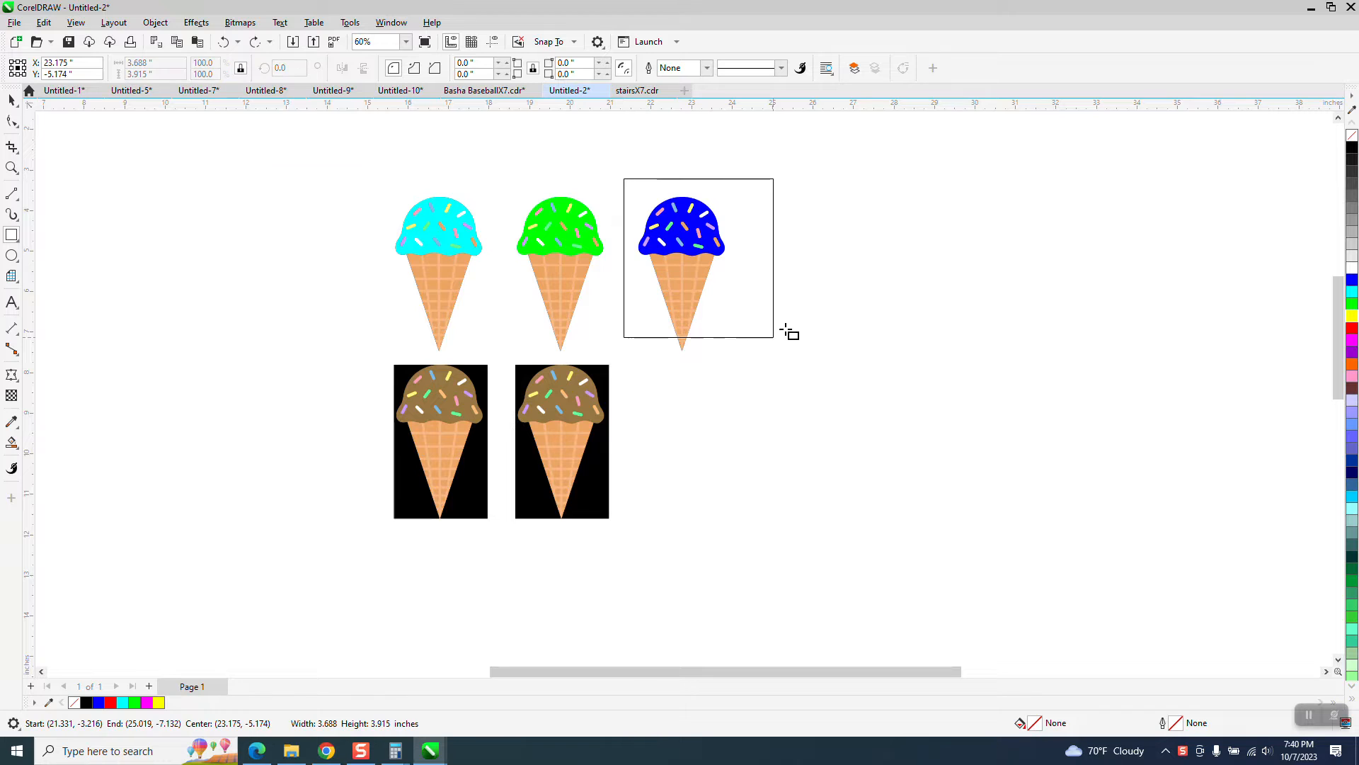
pyautogui.click(1352, 316)
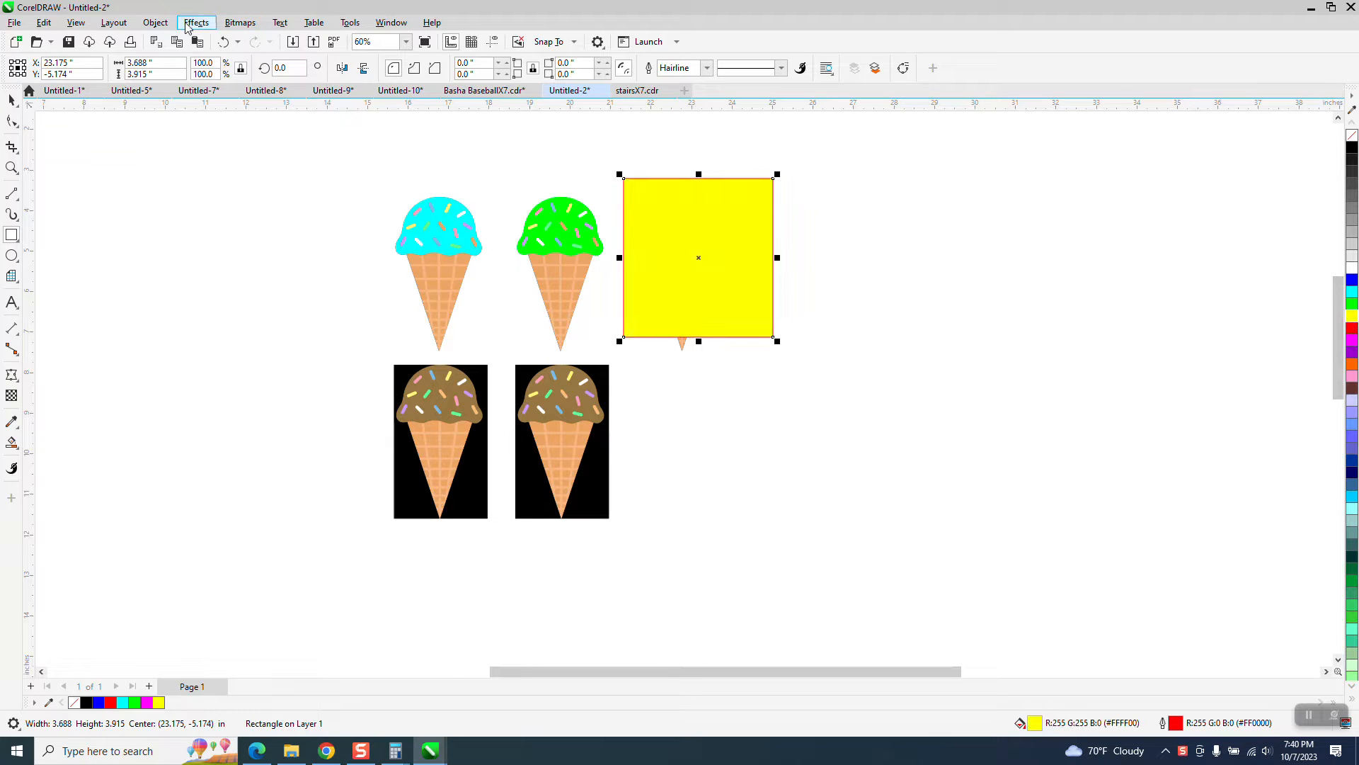
# Step: Send the yellow rectangle to the back of the page, behind the blue cone
pyautogui.click(155, 22)
pyautogui.moveTo(193, 249)
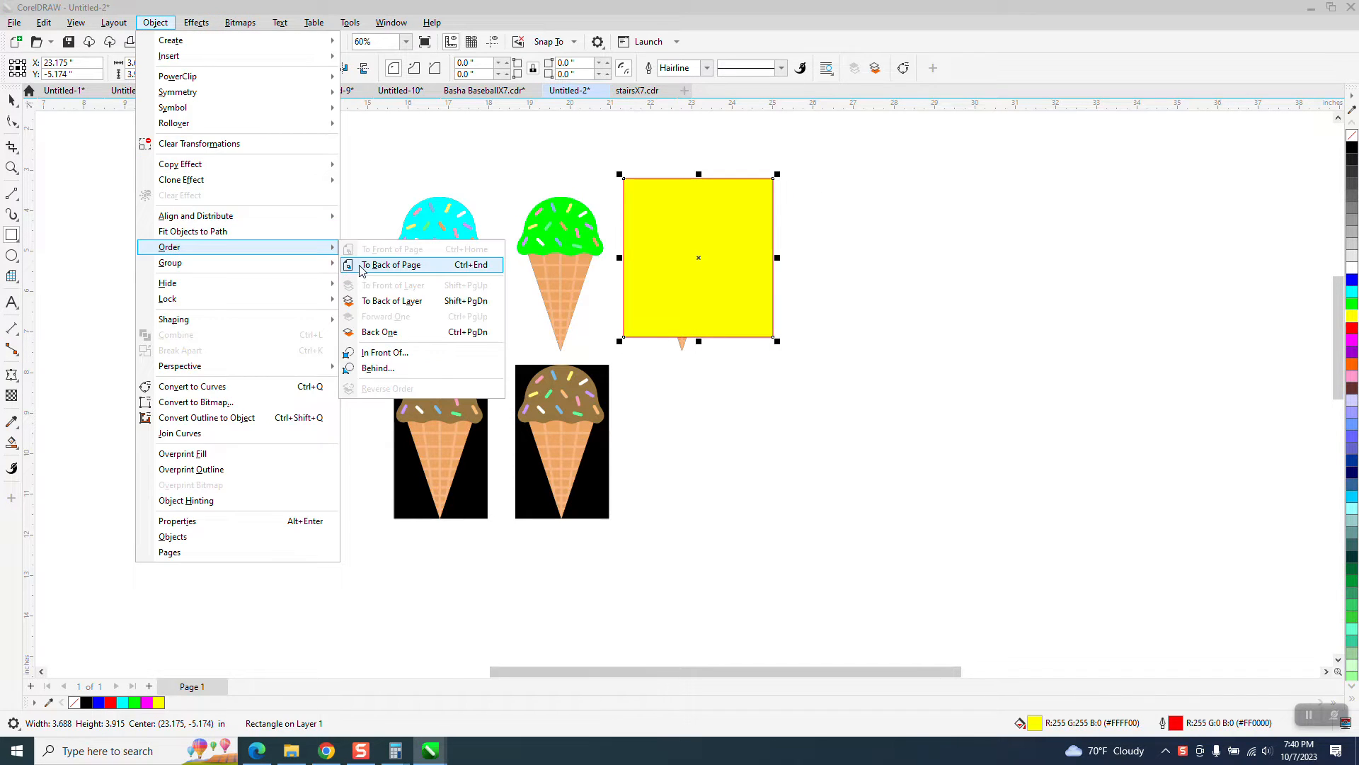
pyautogui.click(357, 268)
# Step: Delete the yellow rectangle behind the blue cone
pyautogui.click(11, 101)
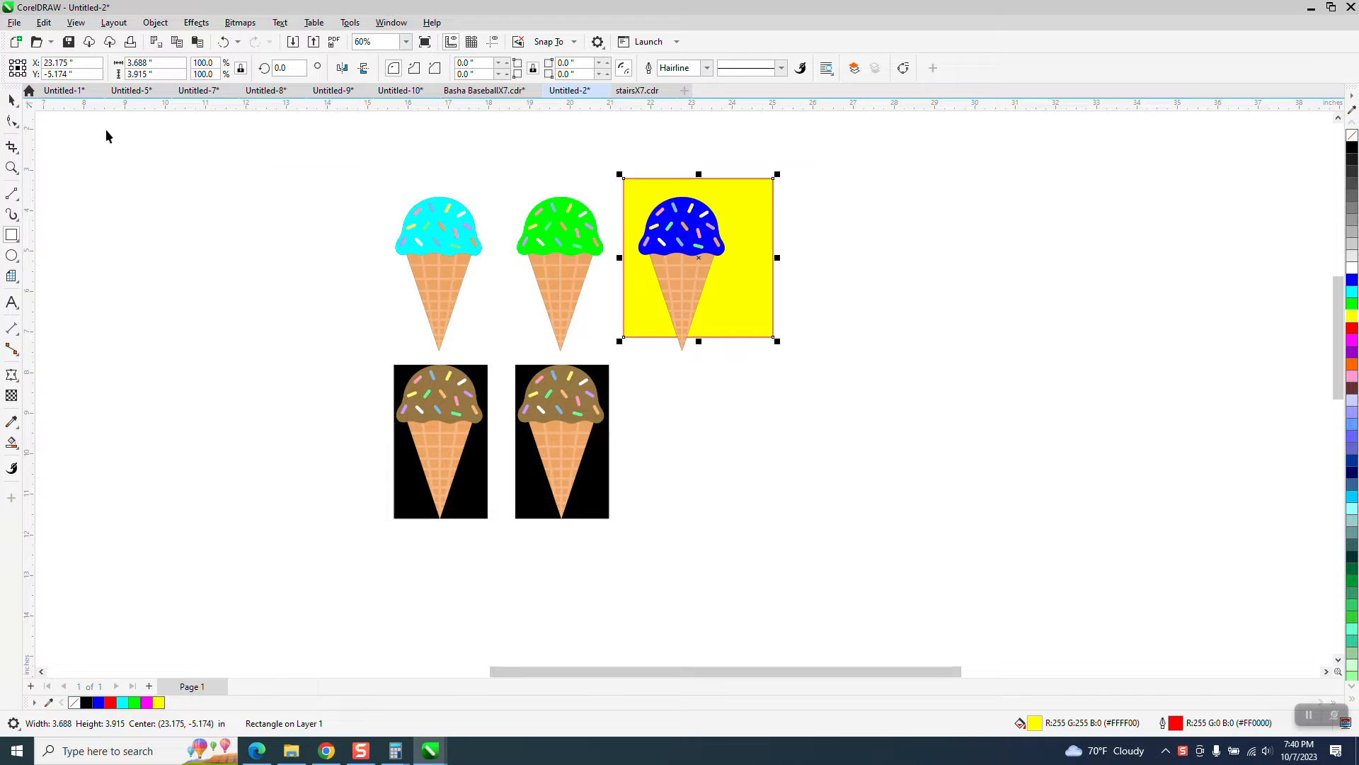
pyautogui.click(773, 223)
pyautogui.press('Delete')
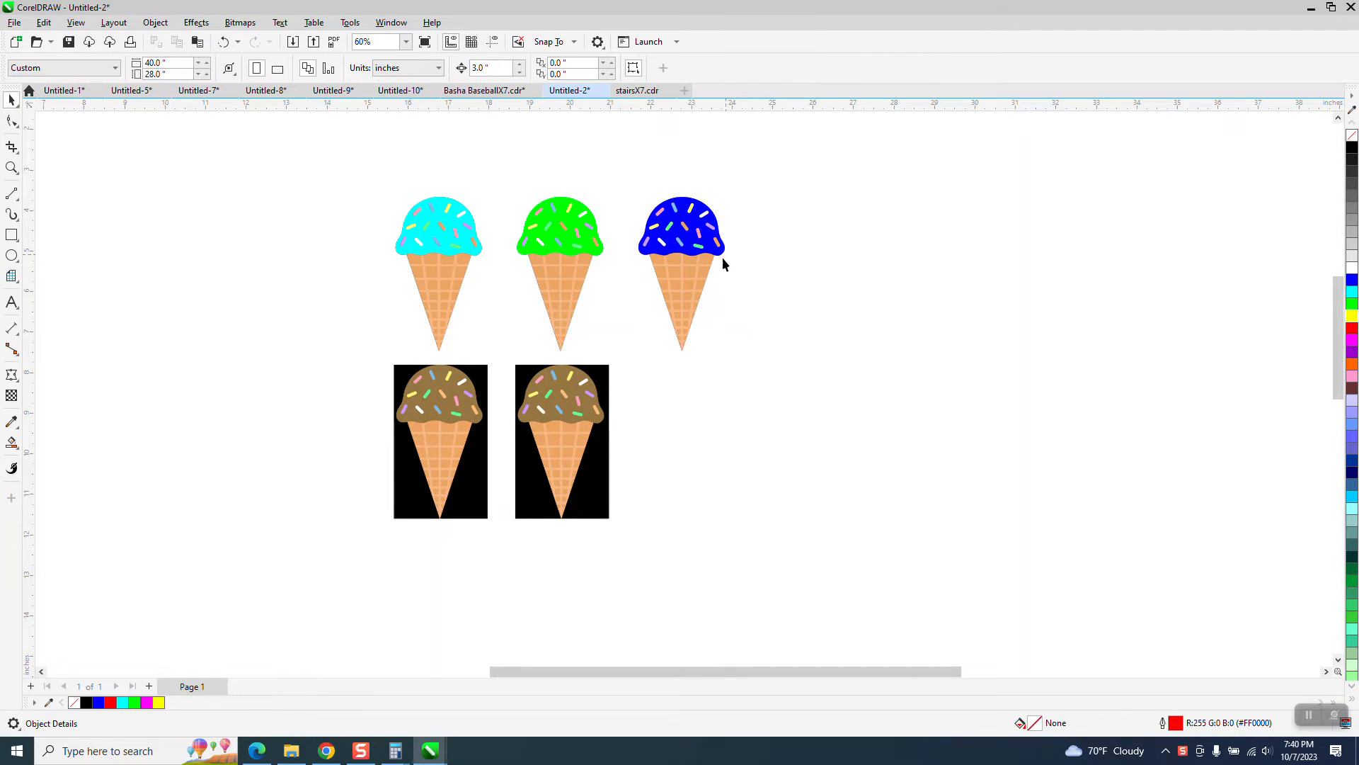
# Step: Duplicate the second black-background cone bitmap to its right, directly below the blue cone
pyautogui.click(560, 405)
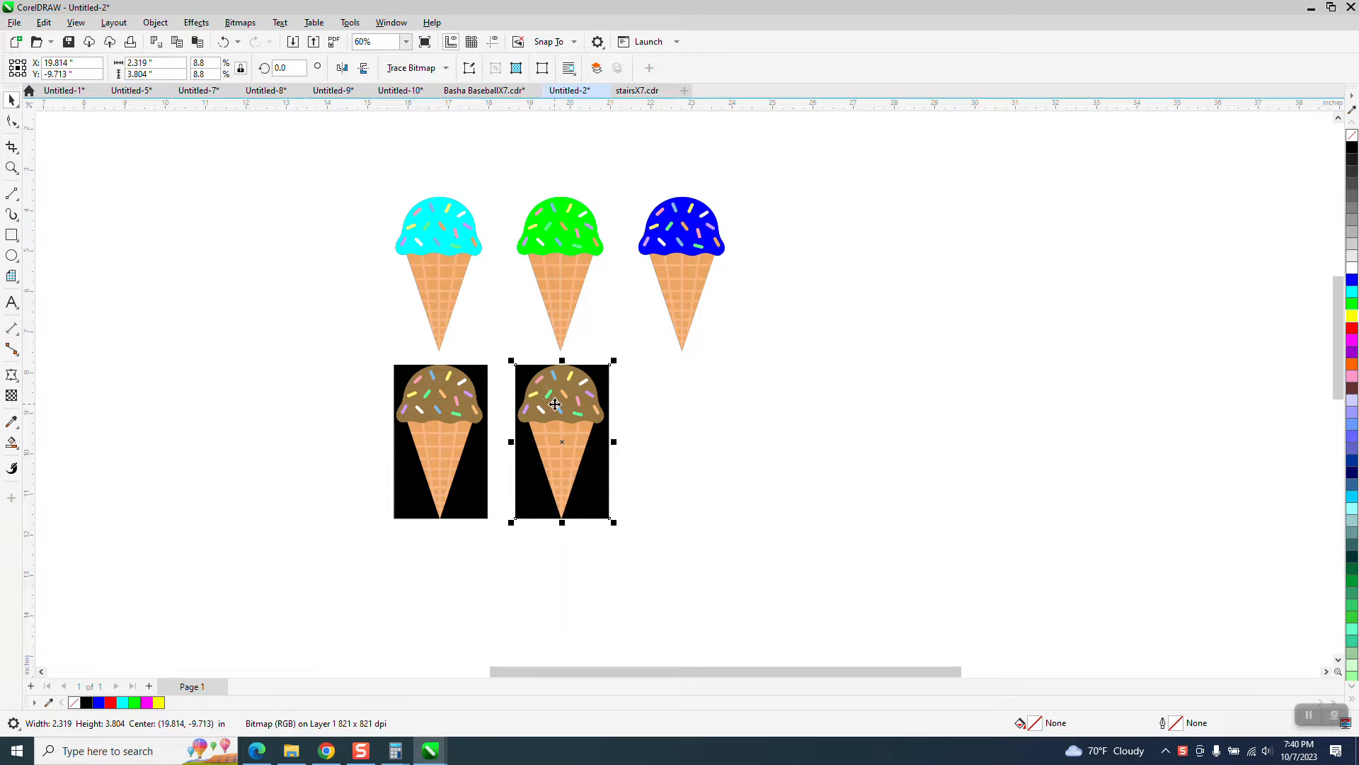
pyautogui.click(530, 152)
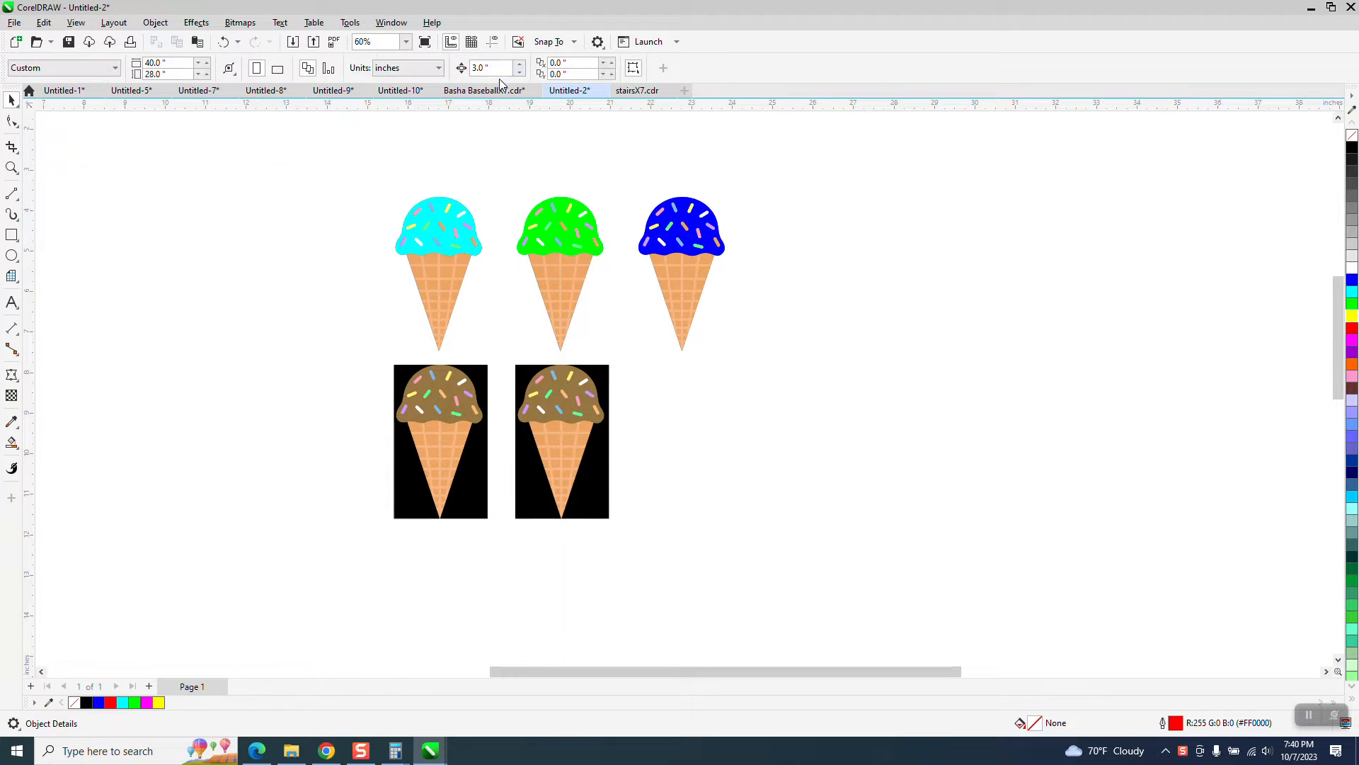
pyautogui.click(549, 394)
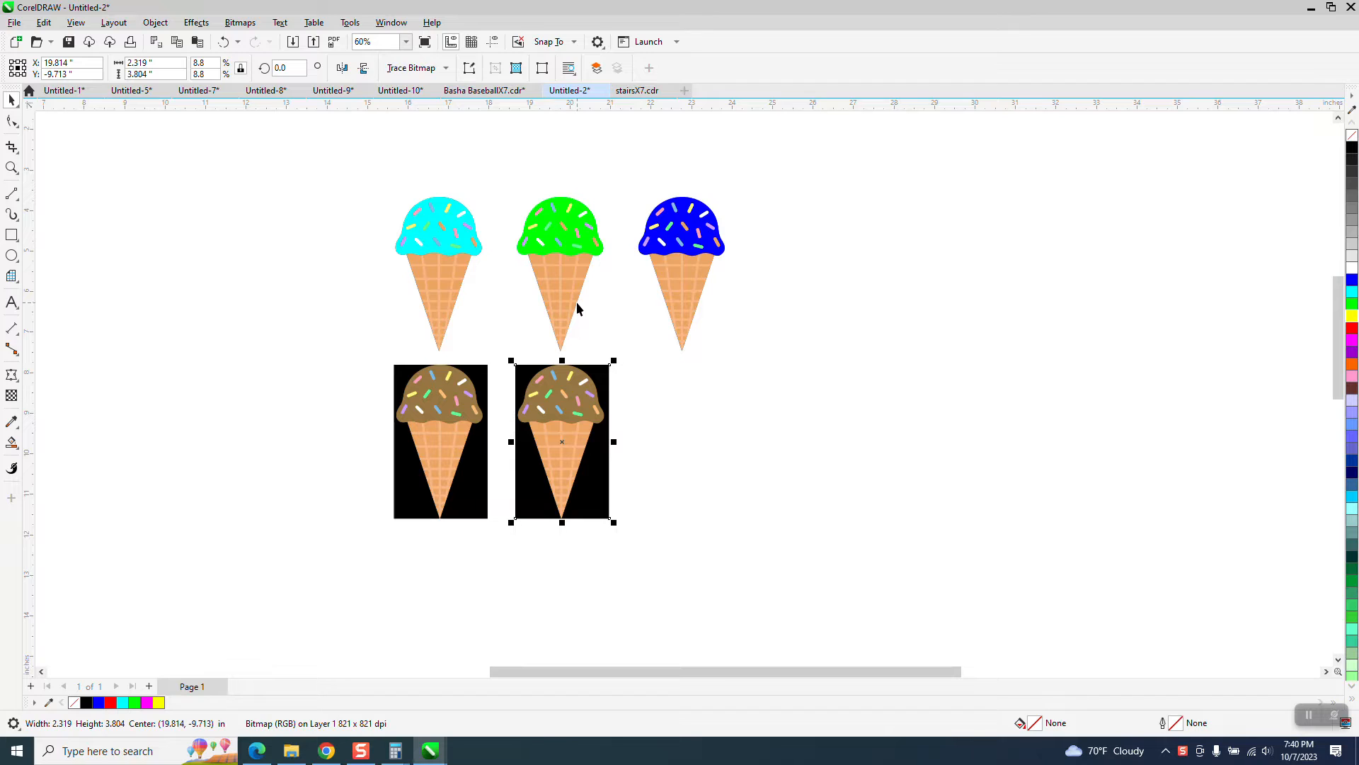
pyautogui.hotkey('ctrl', 'd')
pyautogui.moveTo(536, 378); pyautogui.dragTo(541, 378)
pyautogui.click(223, 42)
pyautogui.click(490, 239)
# Step: Outline-trace the middle cone bitmap as Clipart with the background color removed, keeping the original and placing the trace right of the bitmaps
pyautogui.click(549, 387)
pyautogui.click(443, 68)
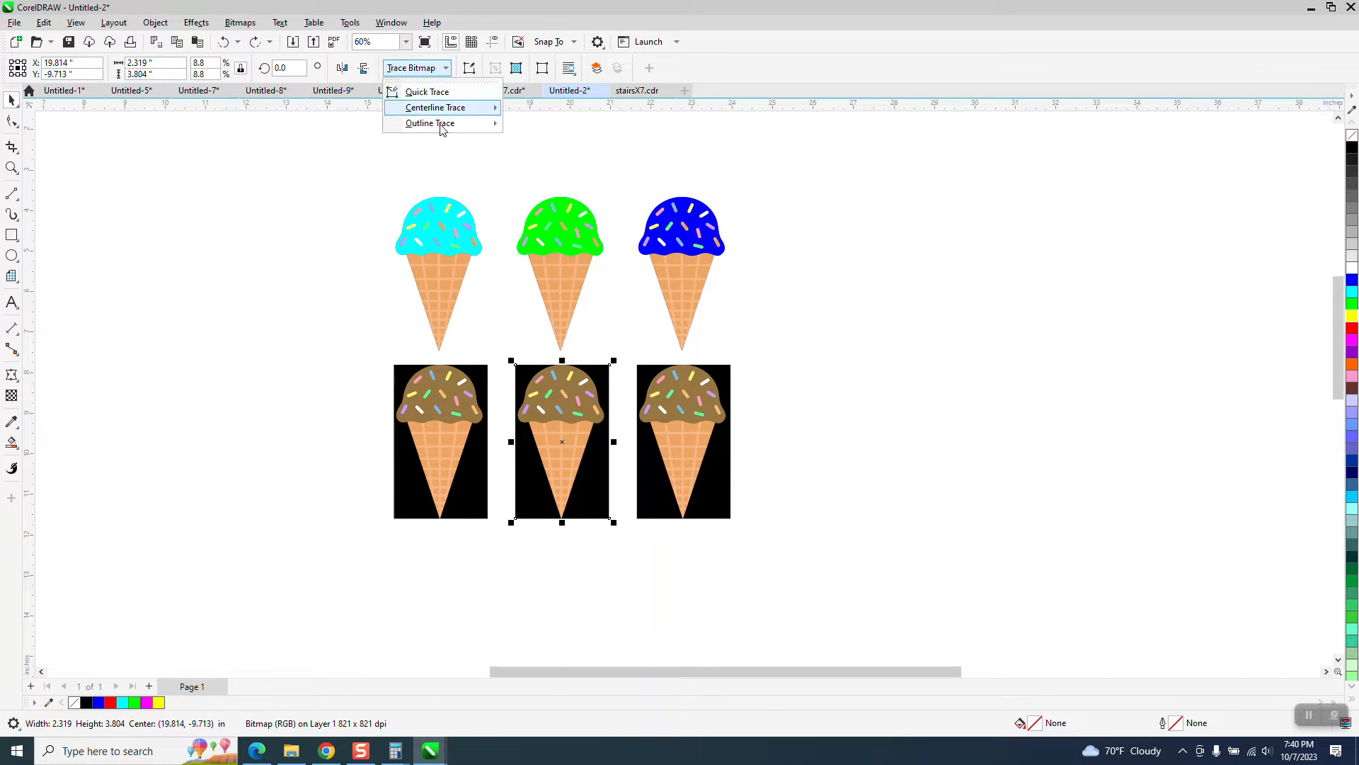
pyautogui.click(533, 172)
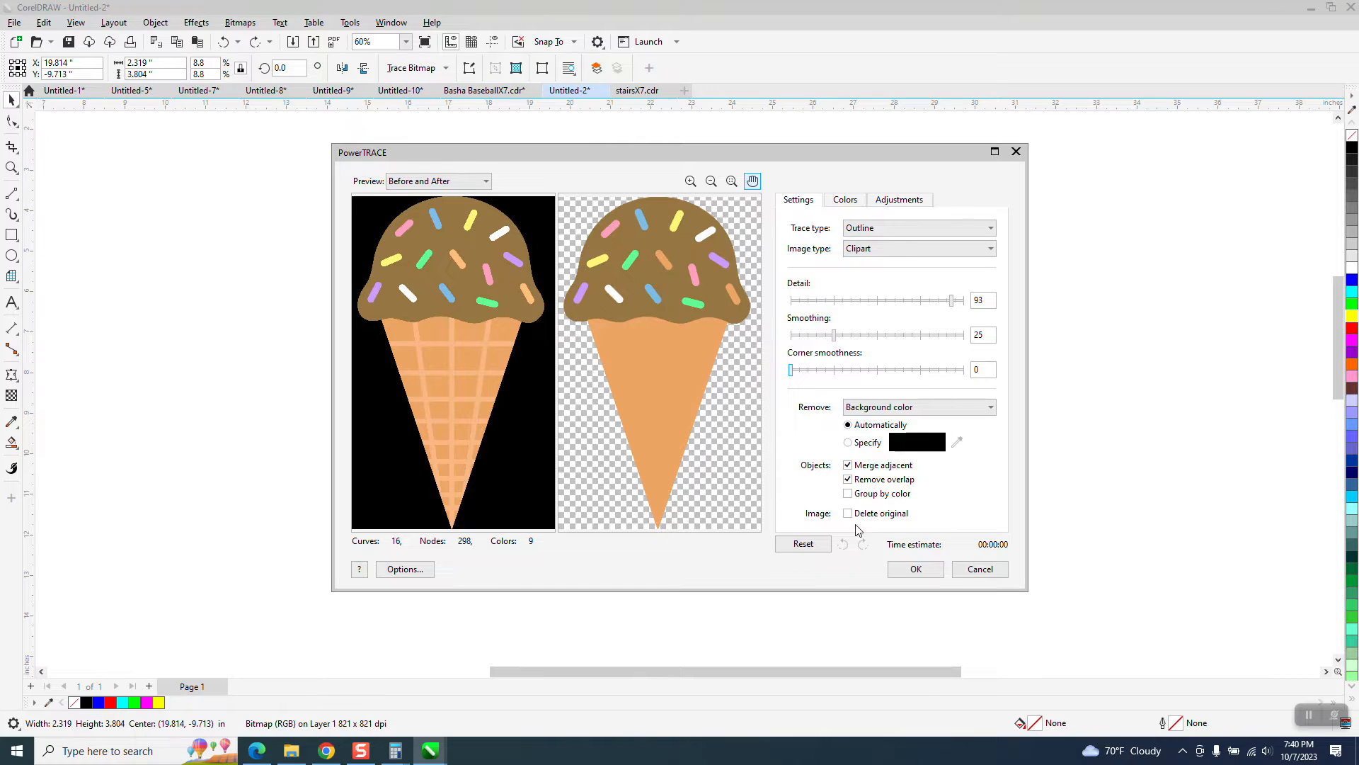
pyautogui.click(912, 570)
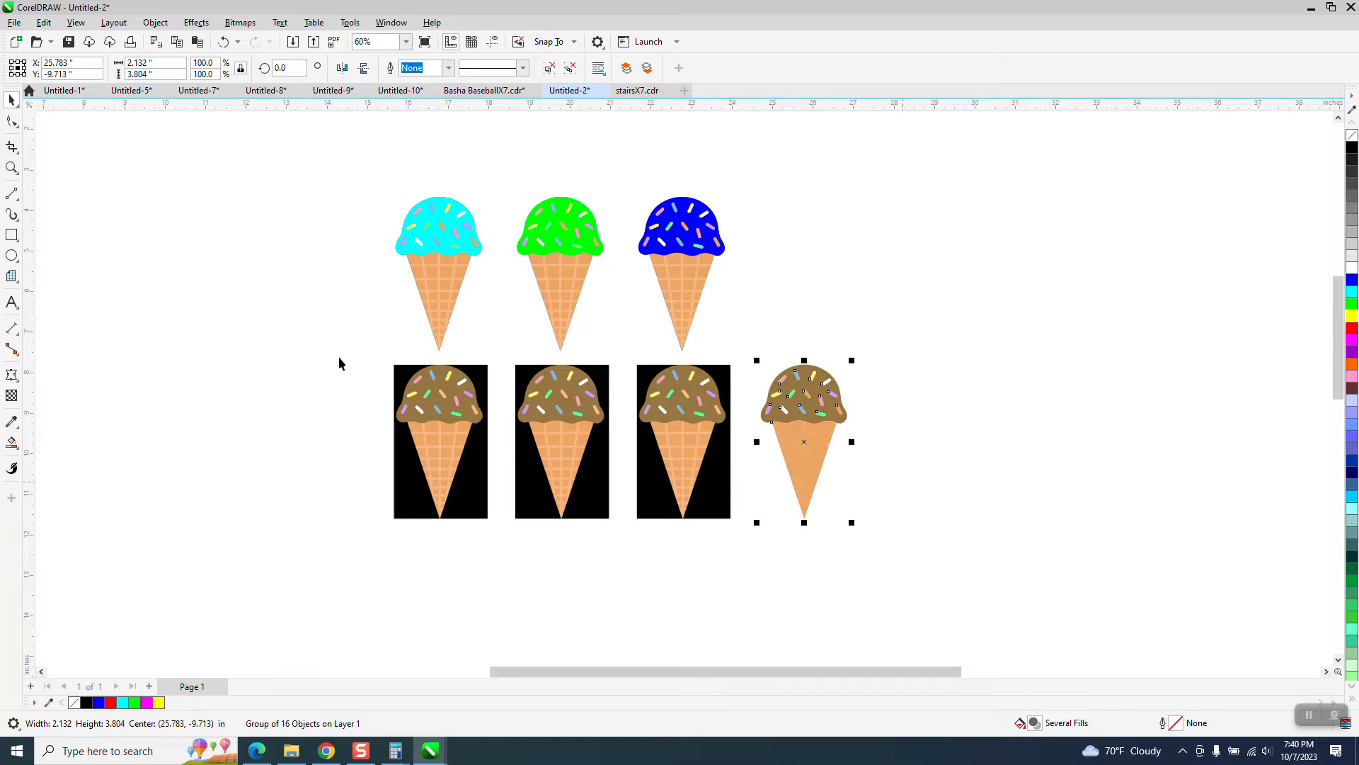
# Step: Draw a rectangle about 3.1 by 4.6 in around the traced cone and Smart Fill the area around the cone with blue
pyautogui.click(12, 234)
pyautogui.moveTo(744, 347); pyautogui.dragTo(870, 530)
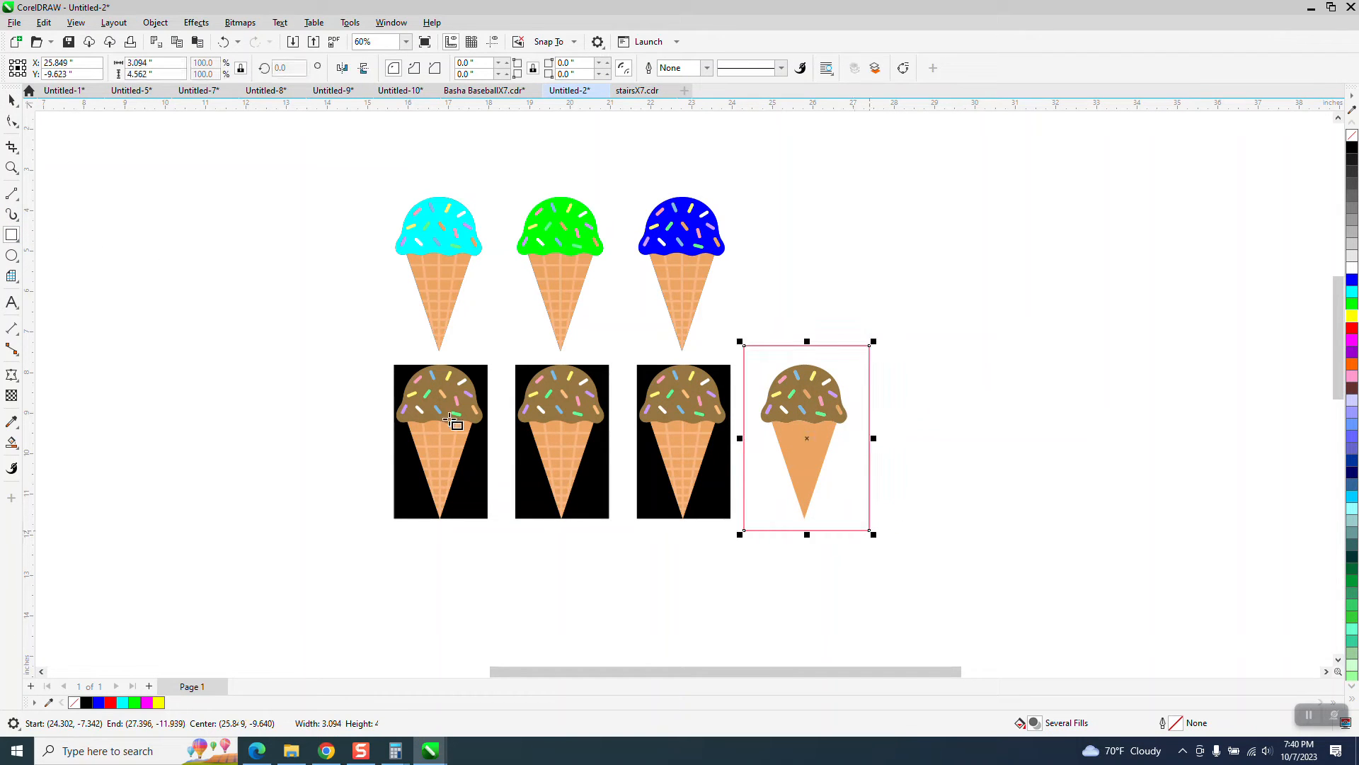
pyautogui.click(11, 443)
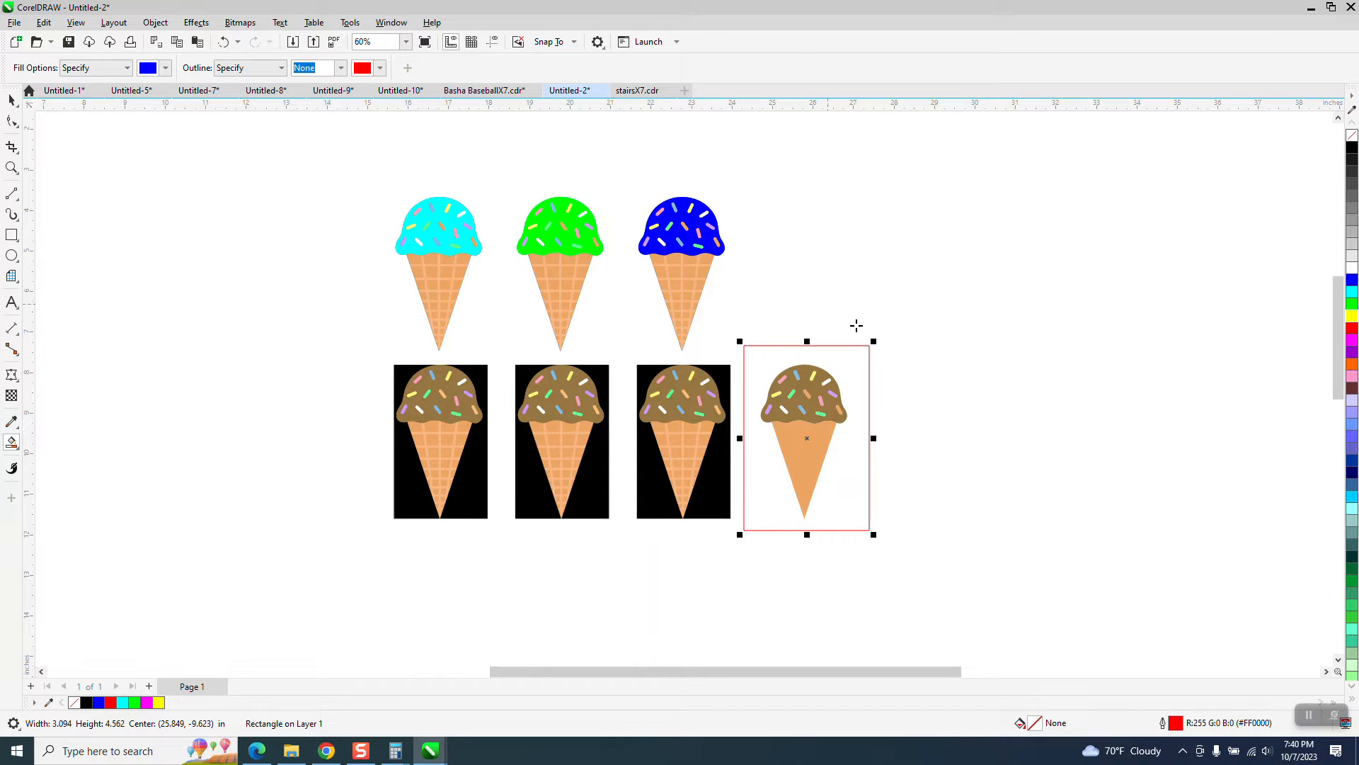
pyautogui.click(856, 360)
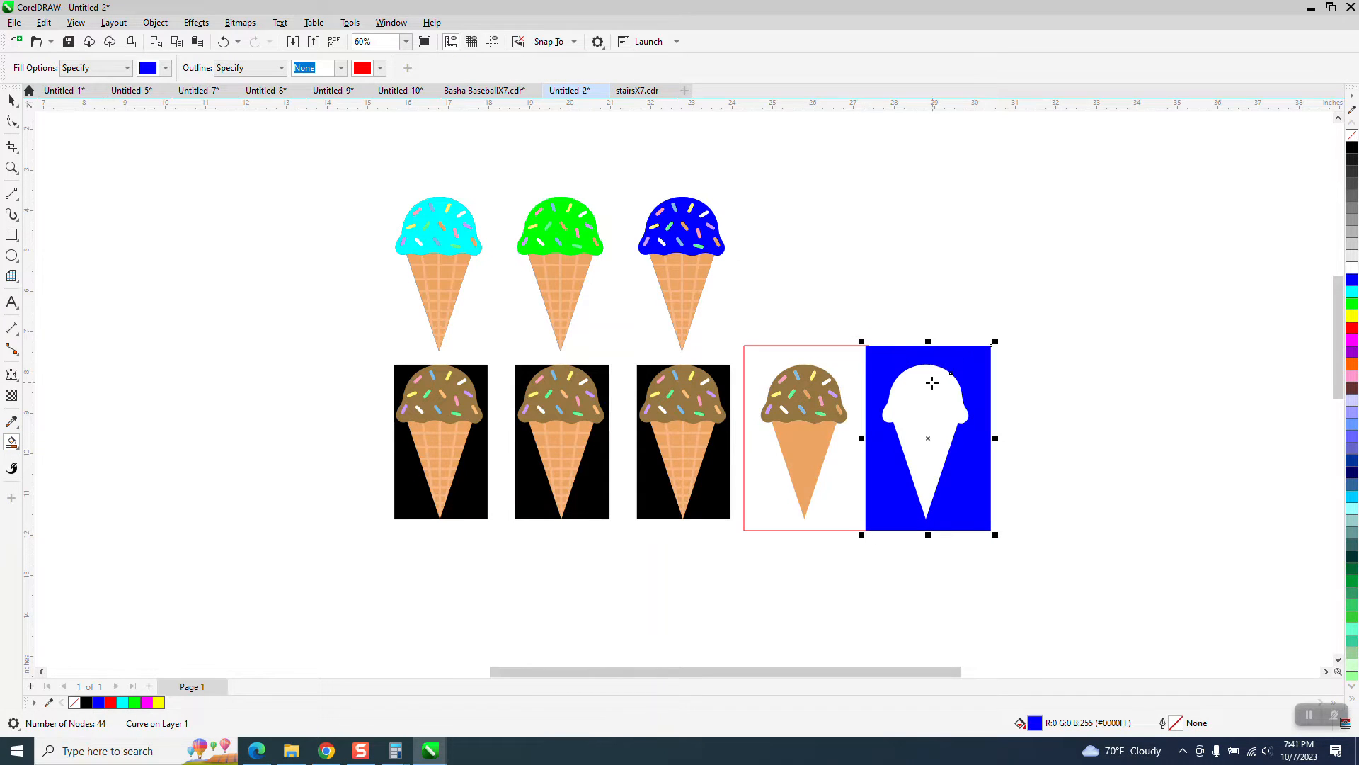
# Step: Smart Fill the empty cone silhouette inside the blue background with blue and move the new silhouette onto the third bitmap
pyautogui.click(932, 383)
pyautogui.press('Left')
pyautogui.press('Left')
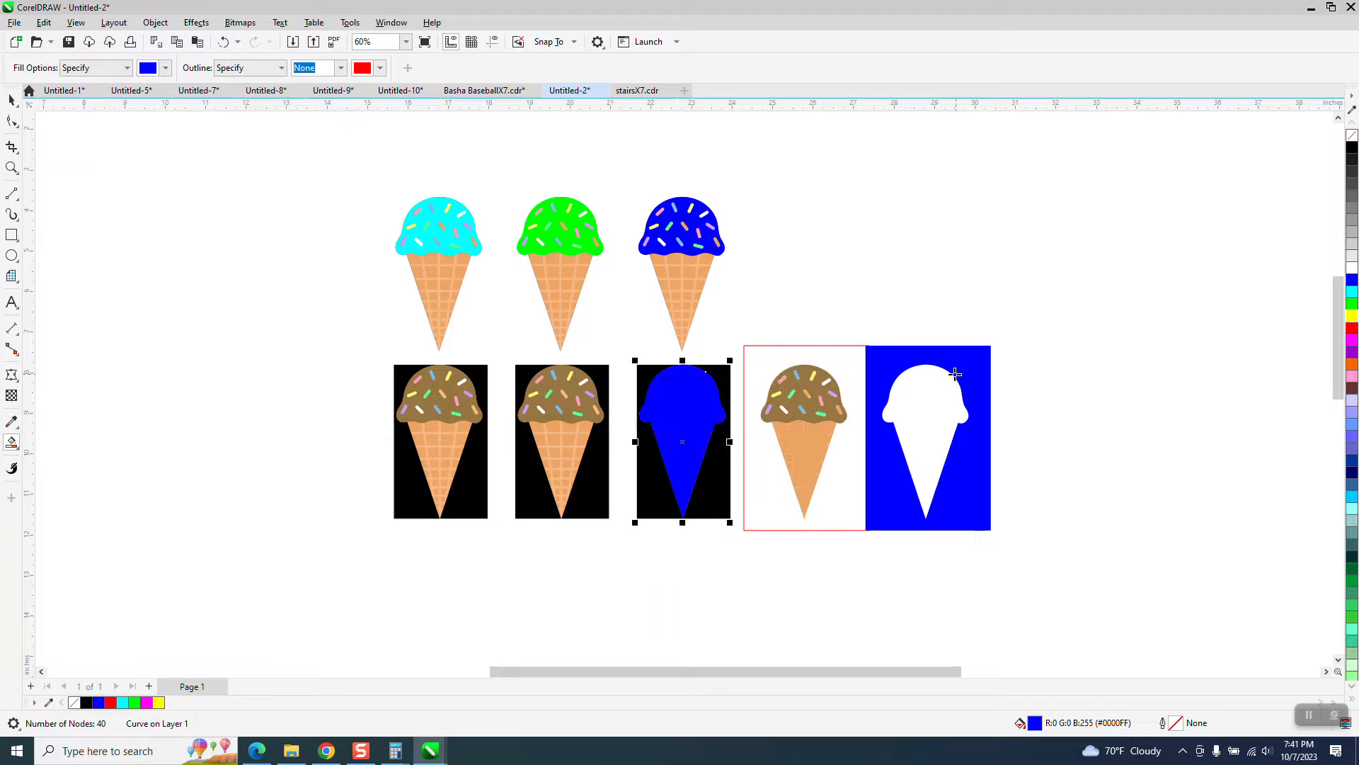
# Step: Try to combine all objects on the page into one curve, and undo it
pyautogui.click(15, 124)
pyautogui.click(14, 105)
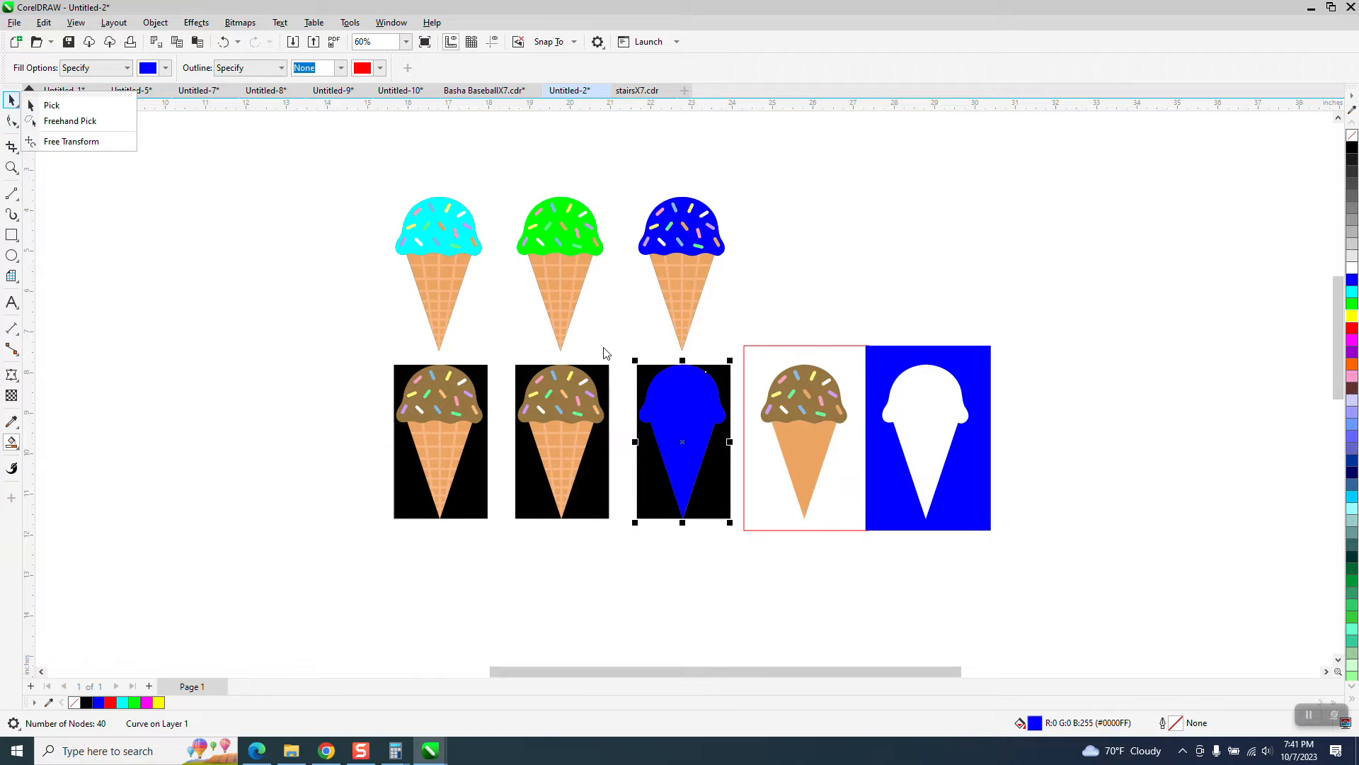
pyautogui.hotkey('ctrl', 'a')
pyautogui.hotkey('ctrl', 'l')
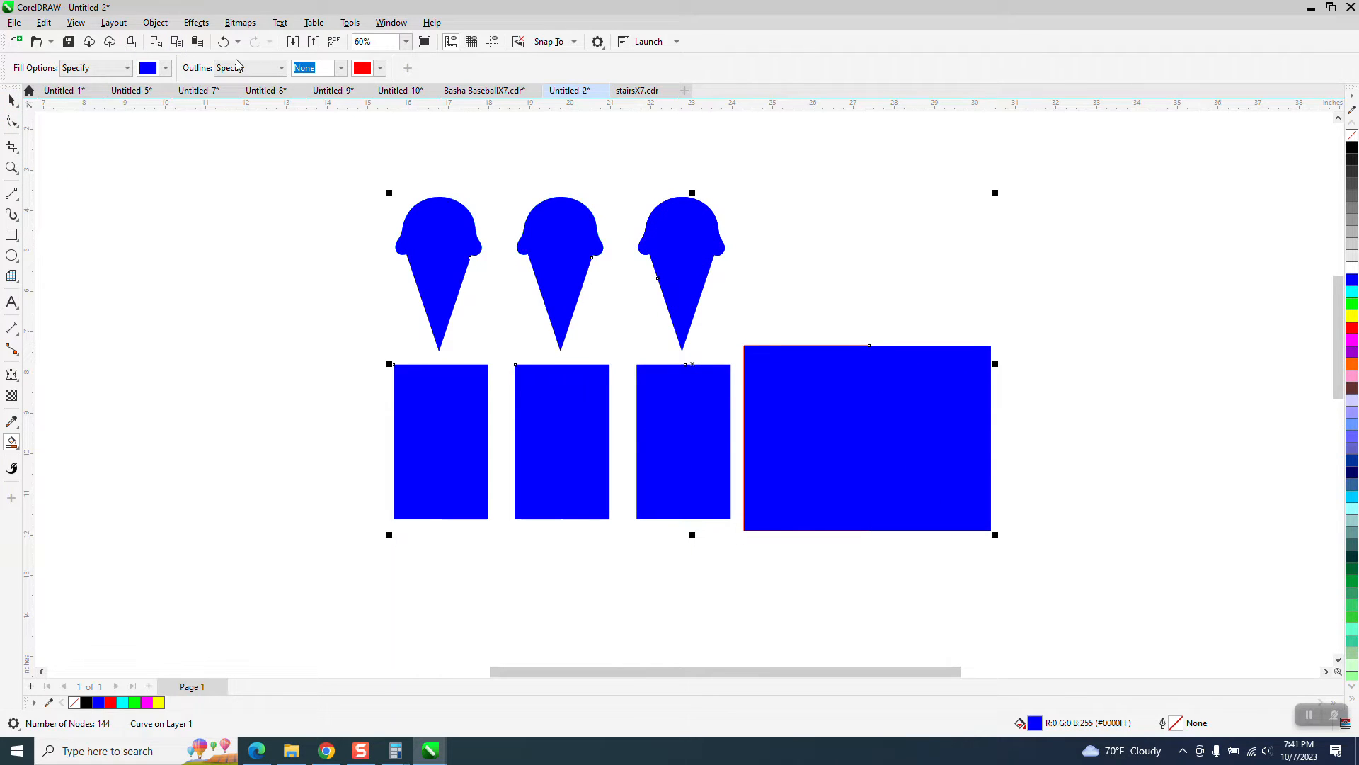
pyautogui.click(225, 42)
# Step: Intersect the blue silhouette with the third bitmap and move the resulting cone cutout 9 in to the right
pyautogui.moveTo(611, 329); pyautogui.dragTo(742, 545)
pyautogui.click(460, 69)
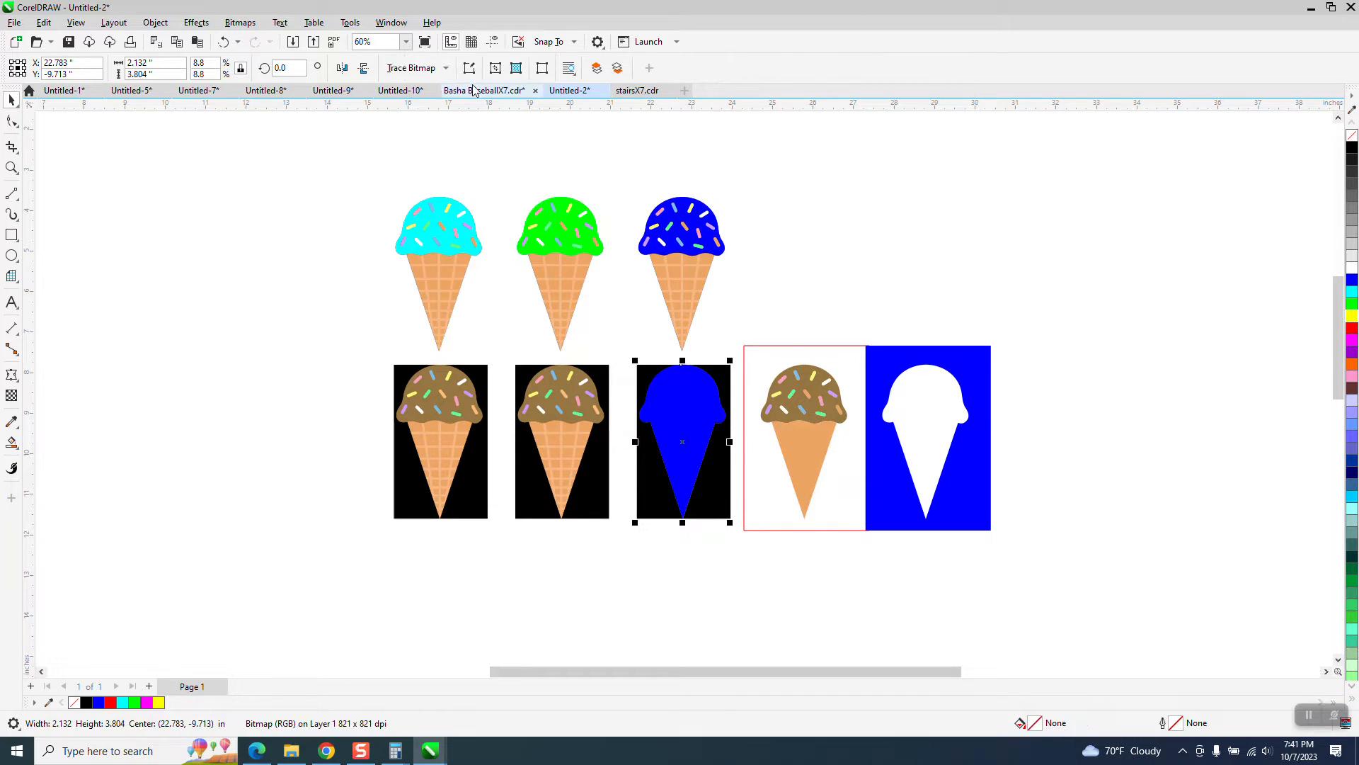
pyautogui.press('Right')
pyautogui.press('Right')
pyautogui.press('Right')
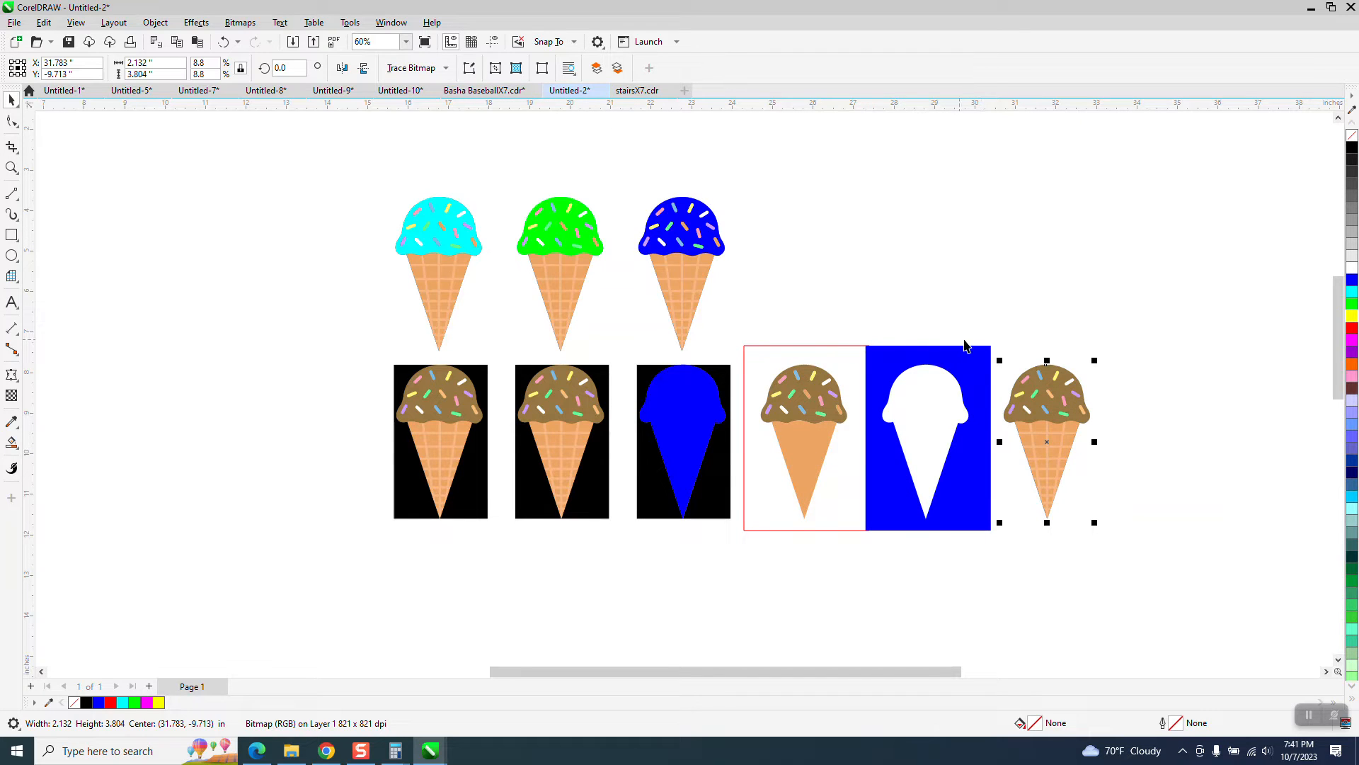
# Step: Delete the blue background shape and the red rectangle around the traced cone
pyautogui.click(971, 363)
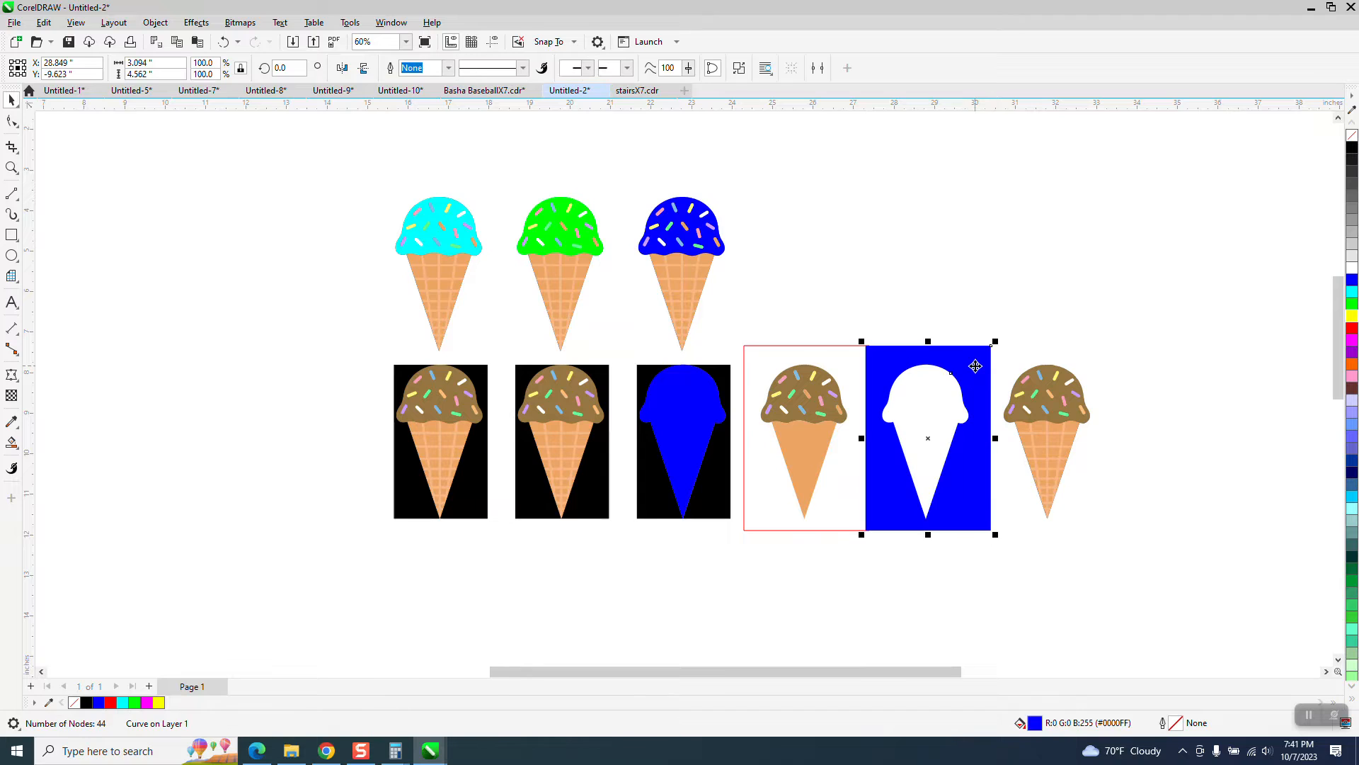
pyautogui.press('Delete')
pyautogui.click(1087, 511)
pyautogui.scroll(-1, 910, 406)
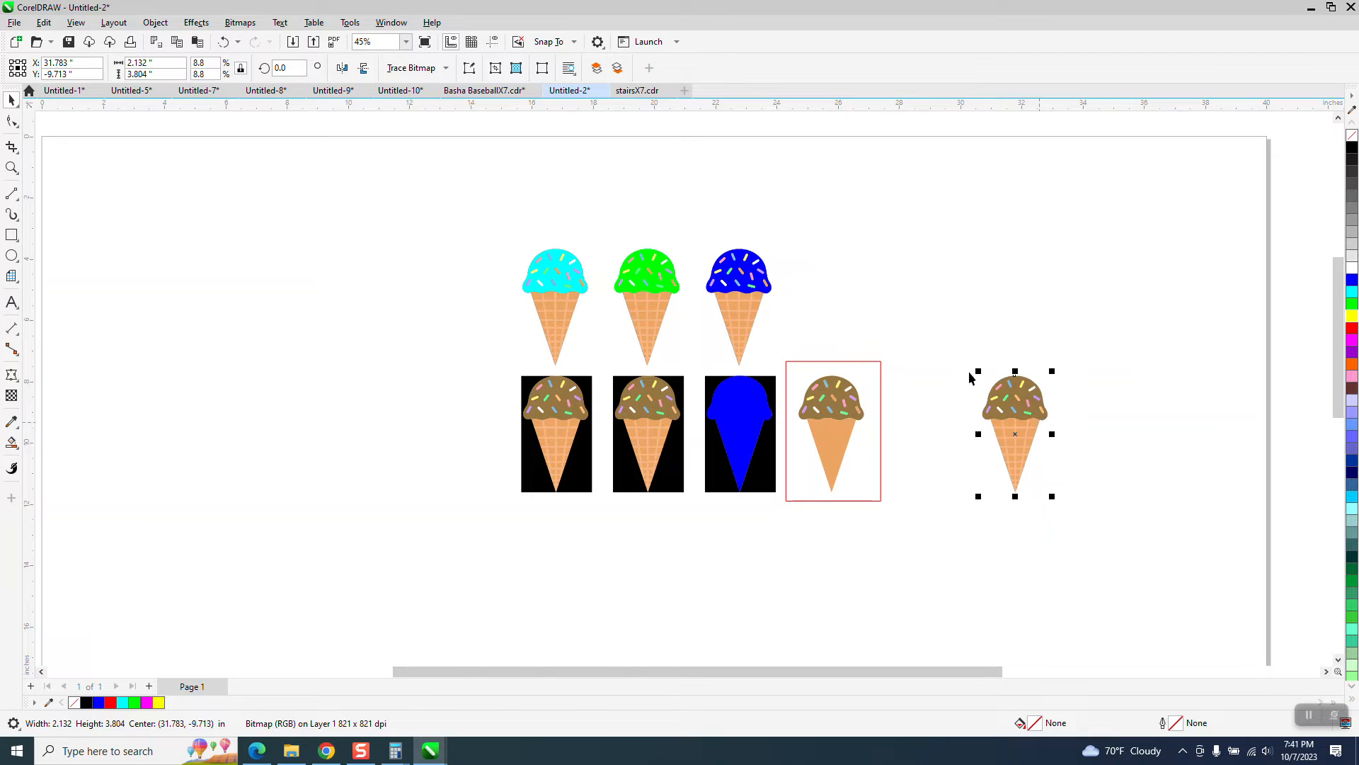
pyautogui.click(840, 402)
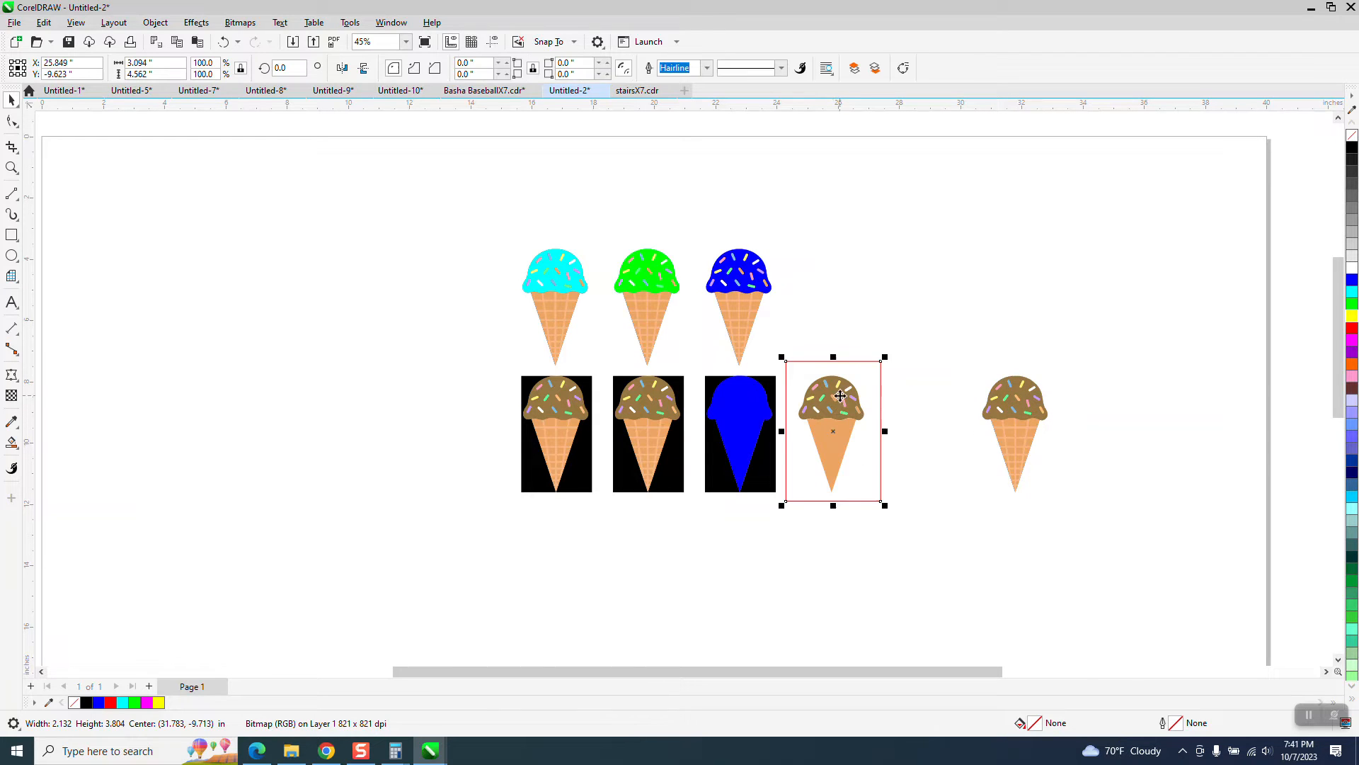
pyautogui.press('Delete')
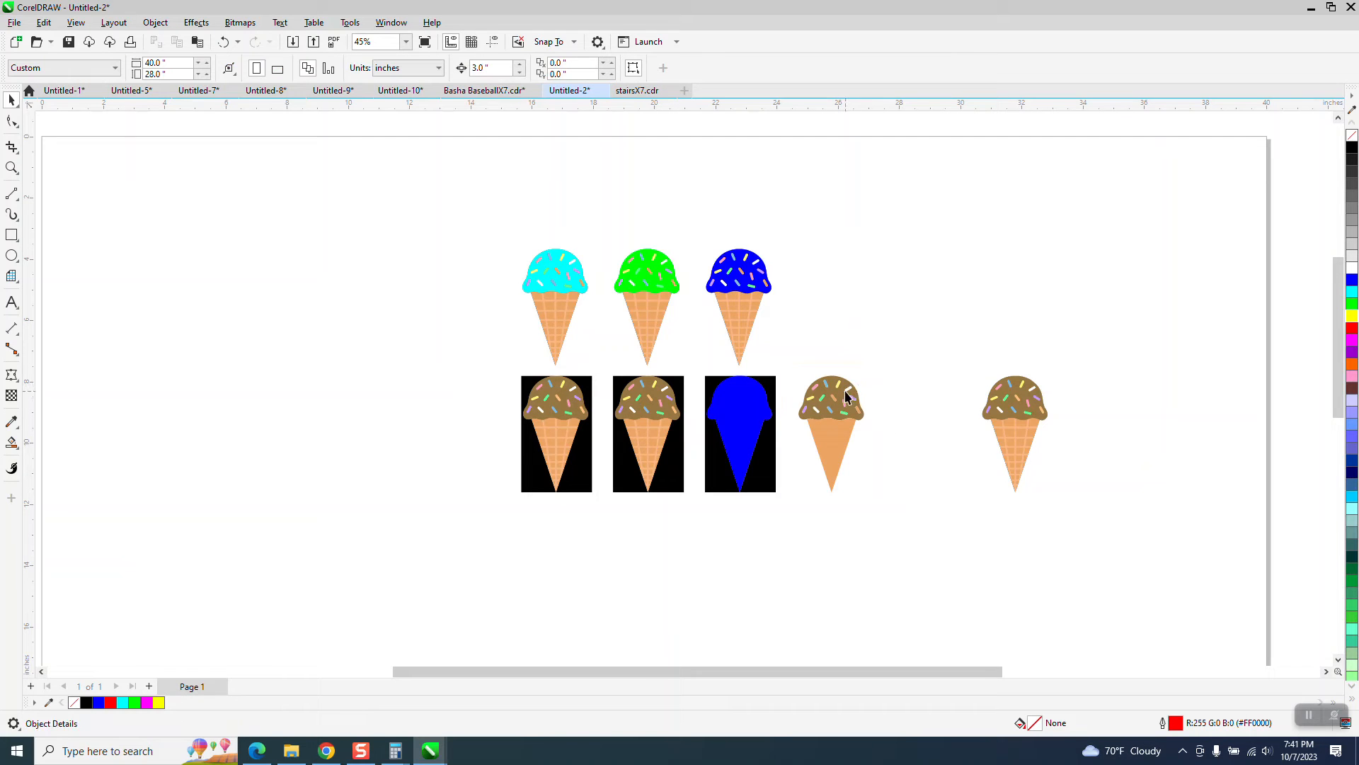
# Step: Ungroup the traced cone into its separate objects
pyautogui.click(840, 399)
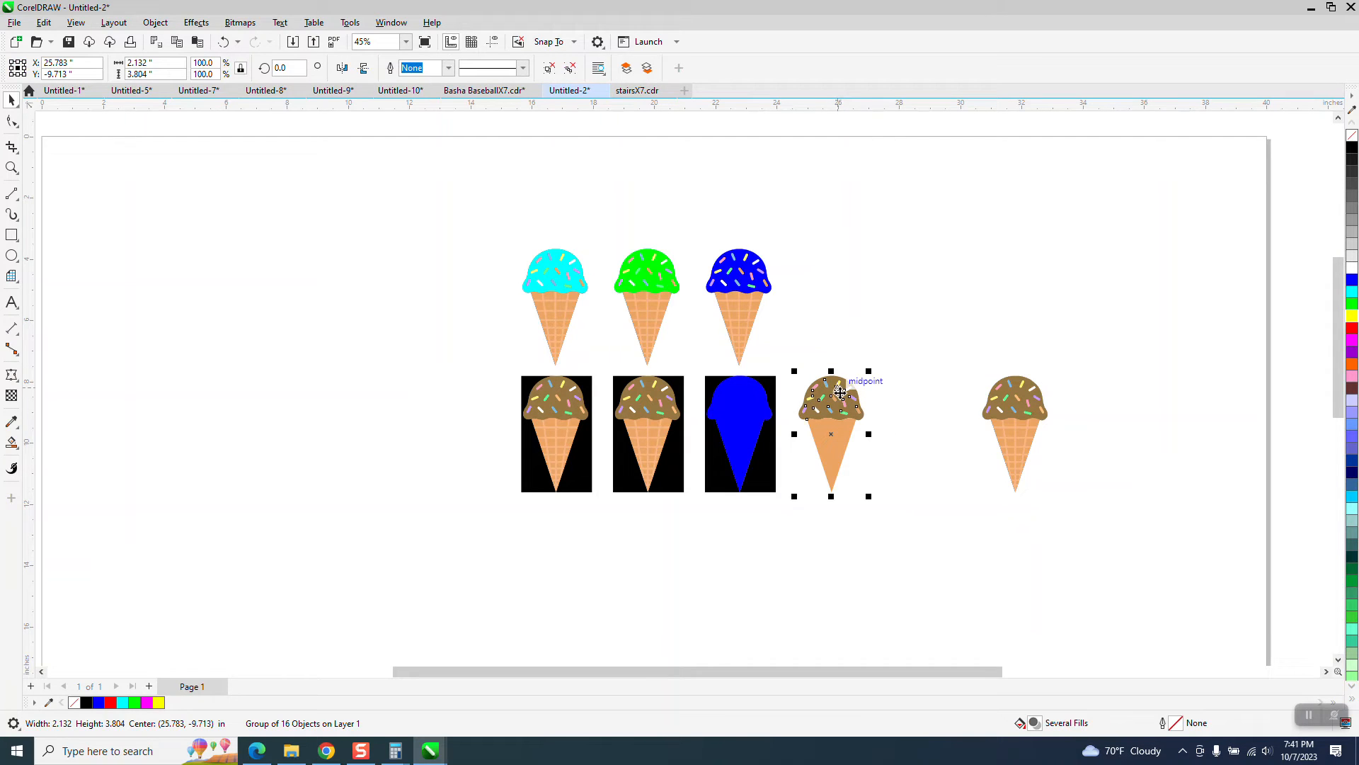
pyautogui.click(155, 22)
pyautogui.moveTo(187, 265)
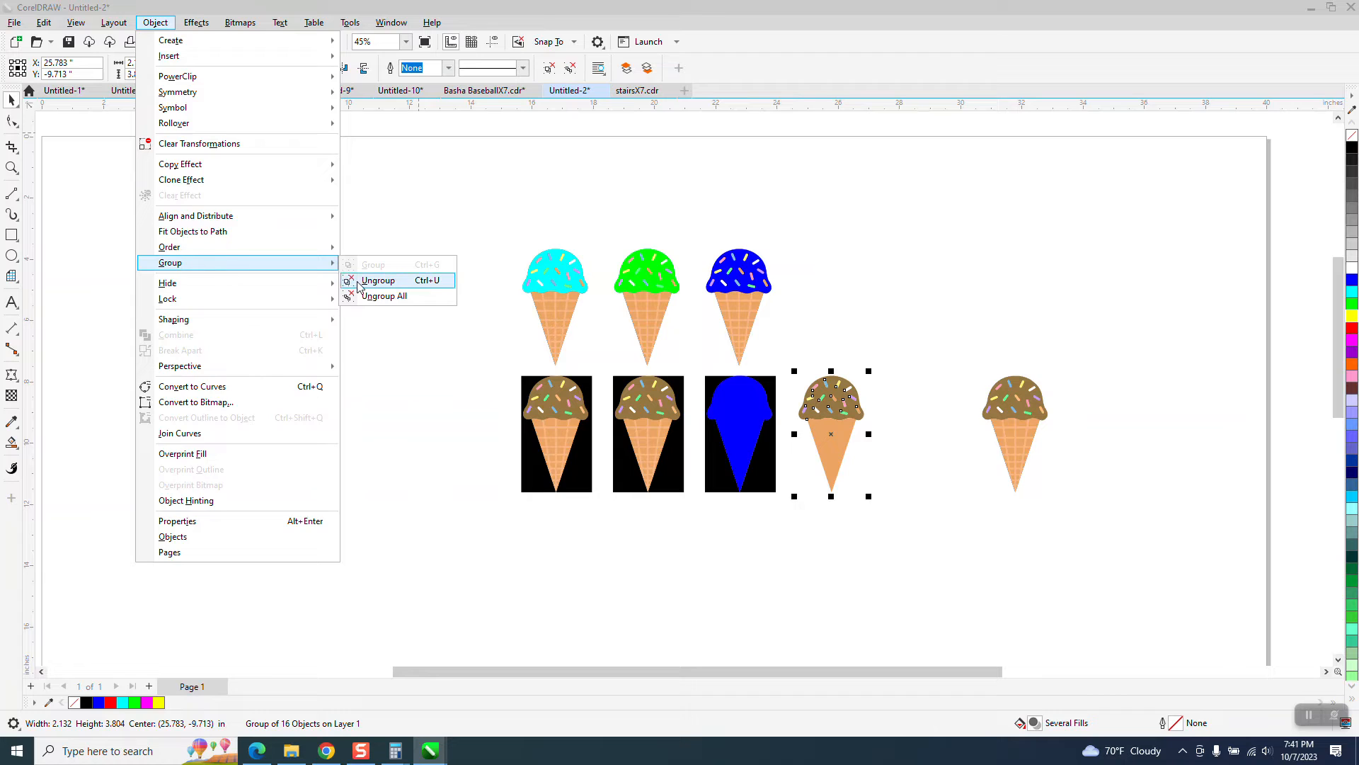
pyautogui.click(358, 281)
# Step: Move the traced cone's brown scoop and its sprinkles 9 in to the right, beside the bitmap cutout
pyautogui.click(832, 386)
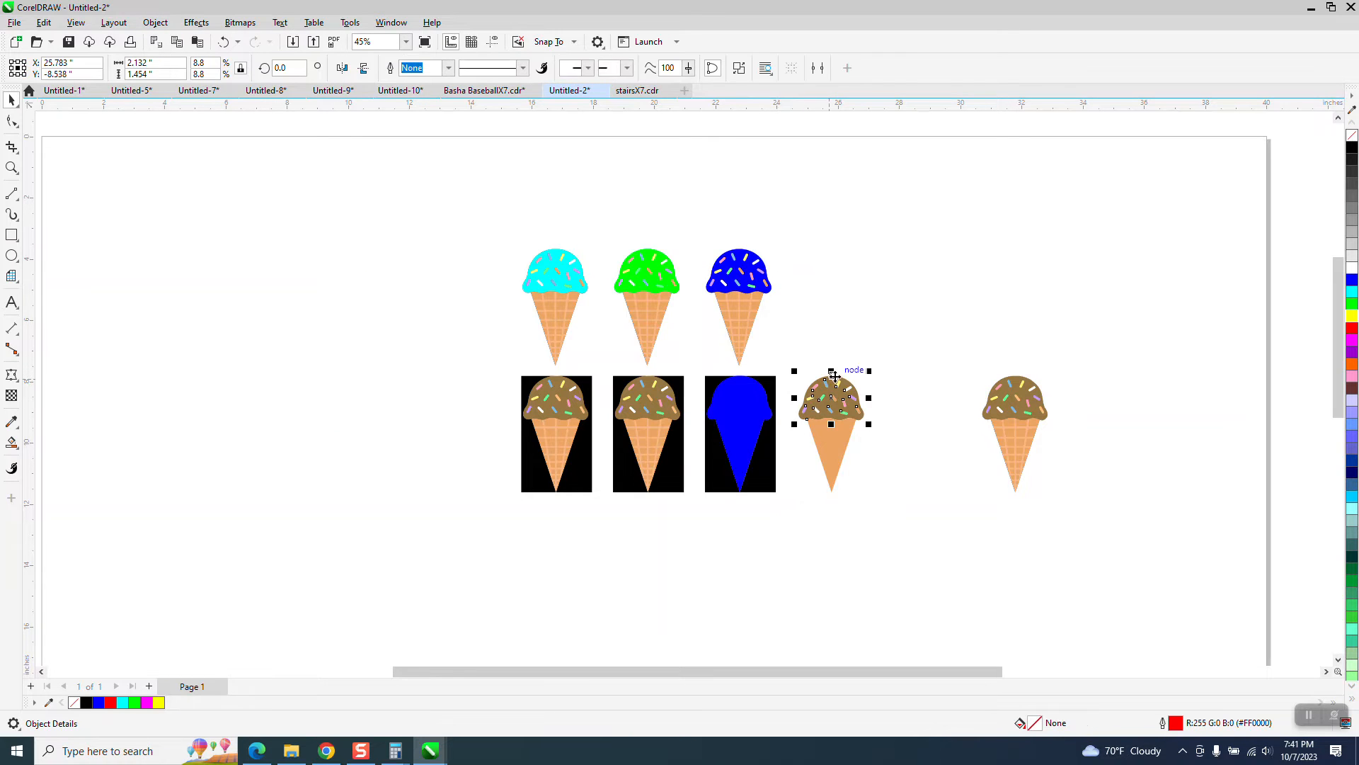
pyautogui.press('Right')
pyautogui.press('Right')
pyautogui.press('Right')
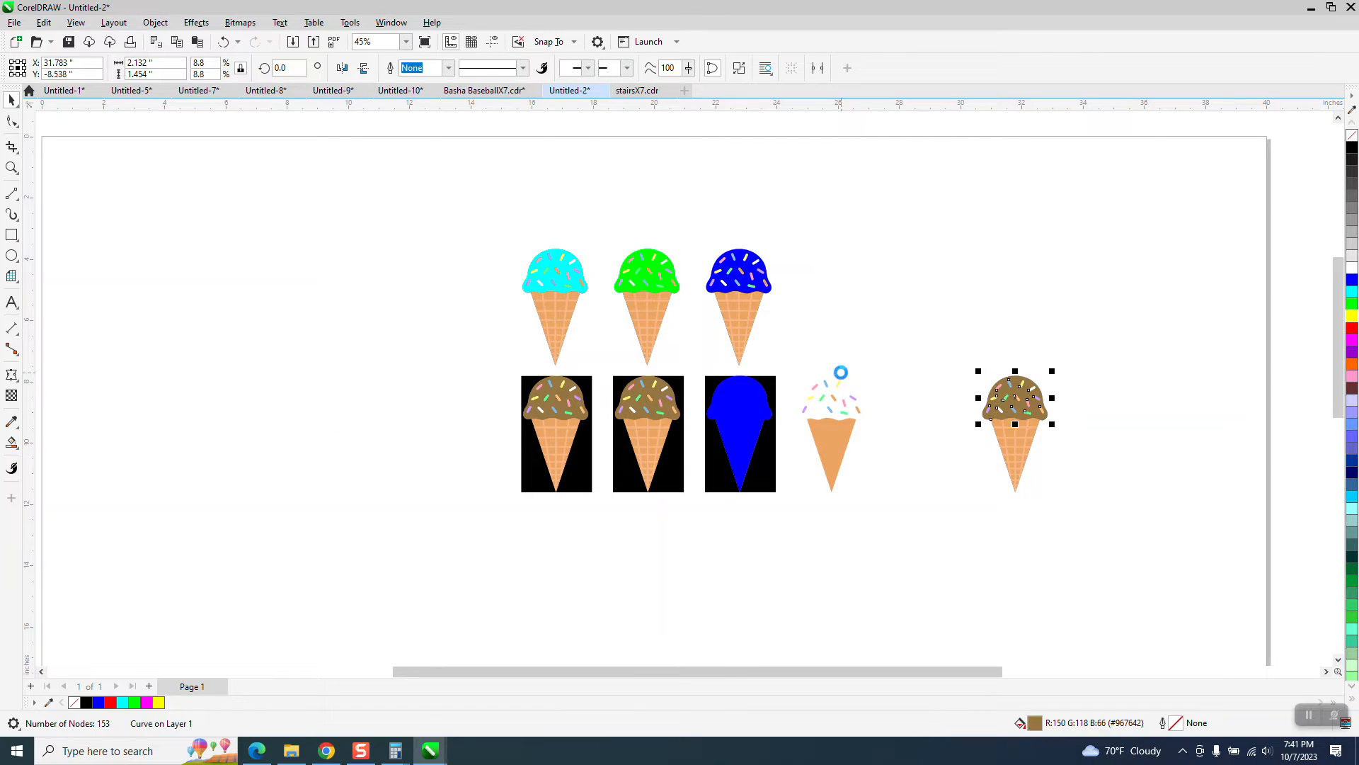
pyautogui.moveTo(800, 359); pyautogui.dragTo(880, 429)
pyautogui.press('Right')
pyautogui.press('Right')
pyautogui.press('Right')
pyautogui.moveTo(1057, 340); pyautogui.dragTo(1162, 448)
pyautogui.click(1207, 325)
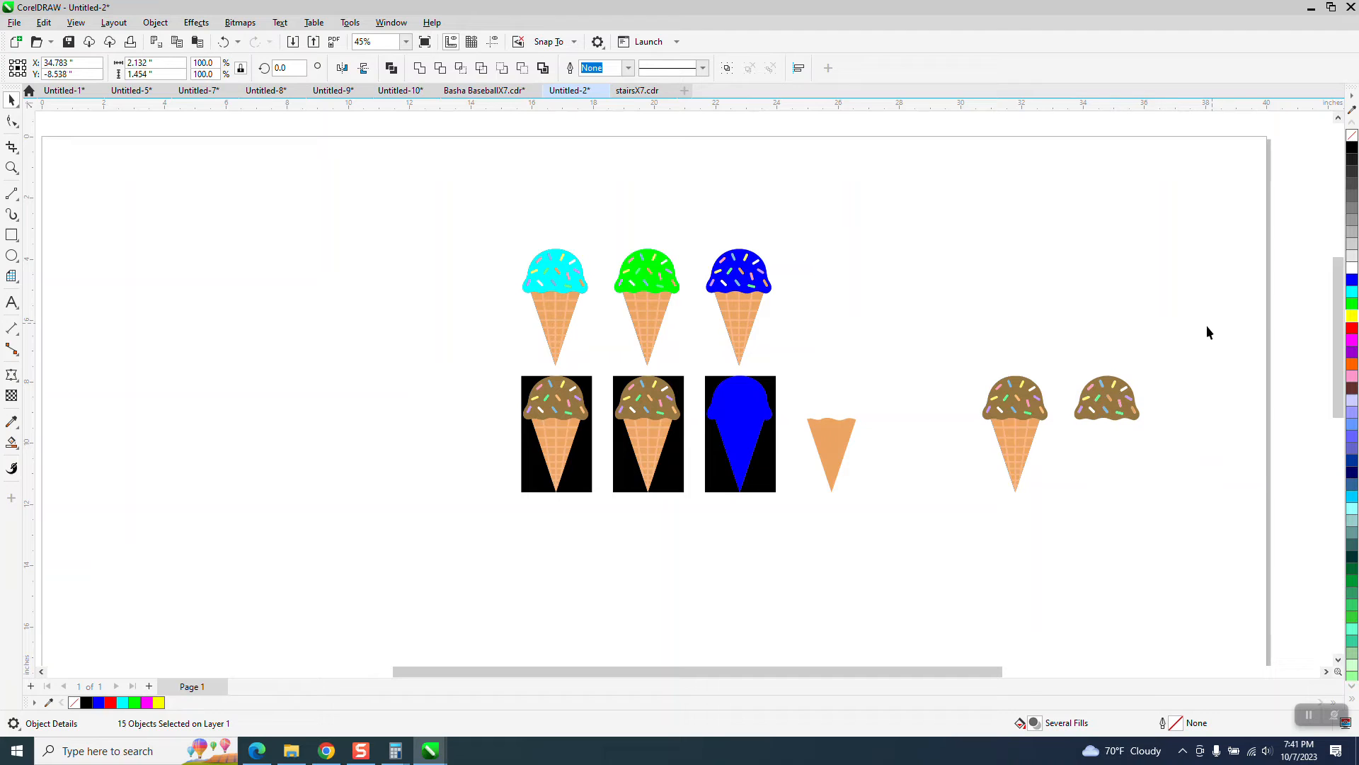
# Step: Move the brown scoop 3 in to the right of its sprinkles and fill it with blue
pyautogui.click(1126, 395)
pyautogui.moveTo(1125, 395); pyautogui.dragTo(1209, 396)
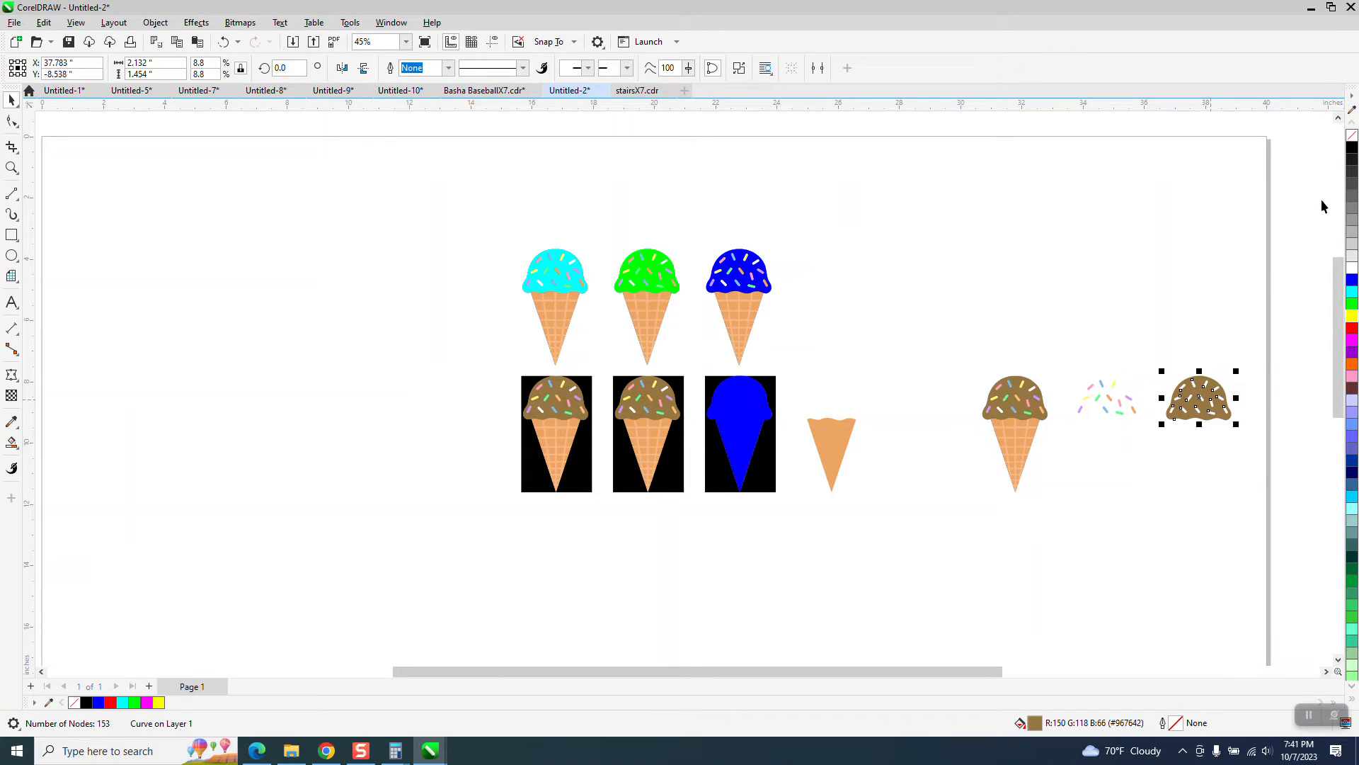
pyautogui.click(1352, 281)
# Step: Move the blue scoop back into place with its sprinkles
pyautogui.press('Down')
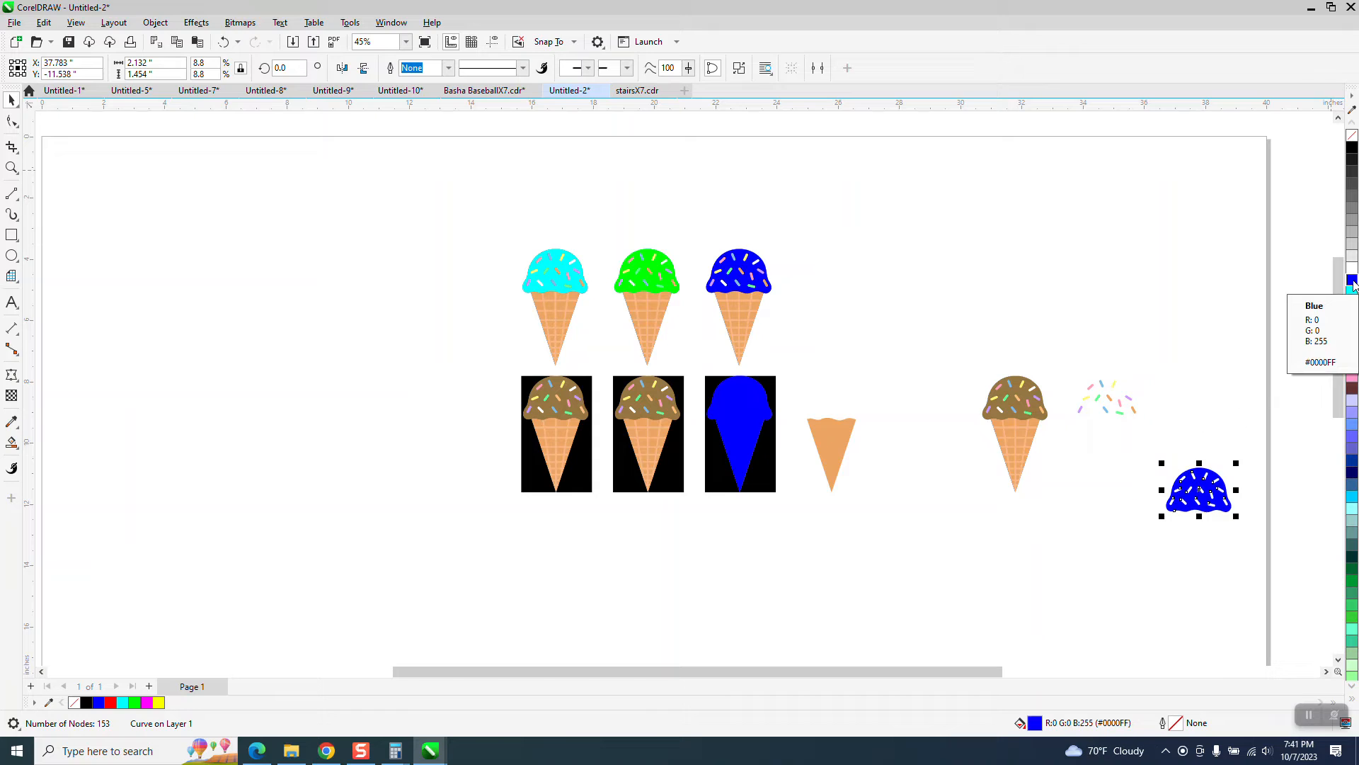
pyautogui.press('Up')
pyautogui.press('Left')
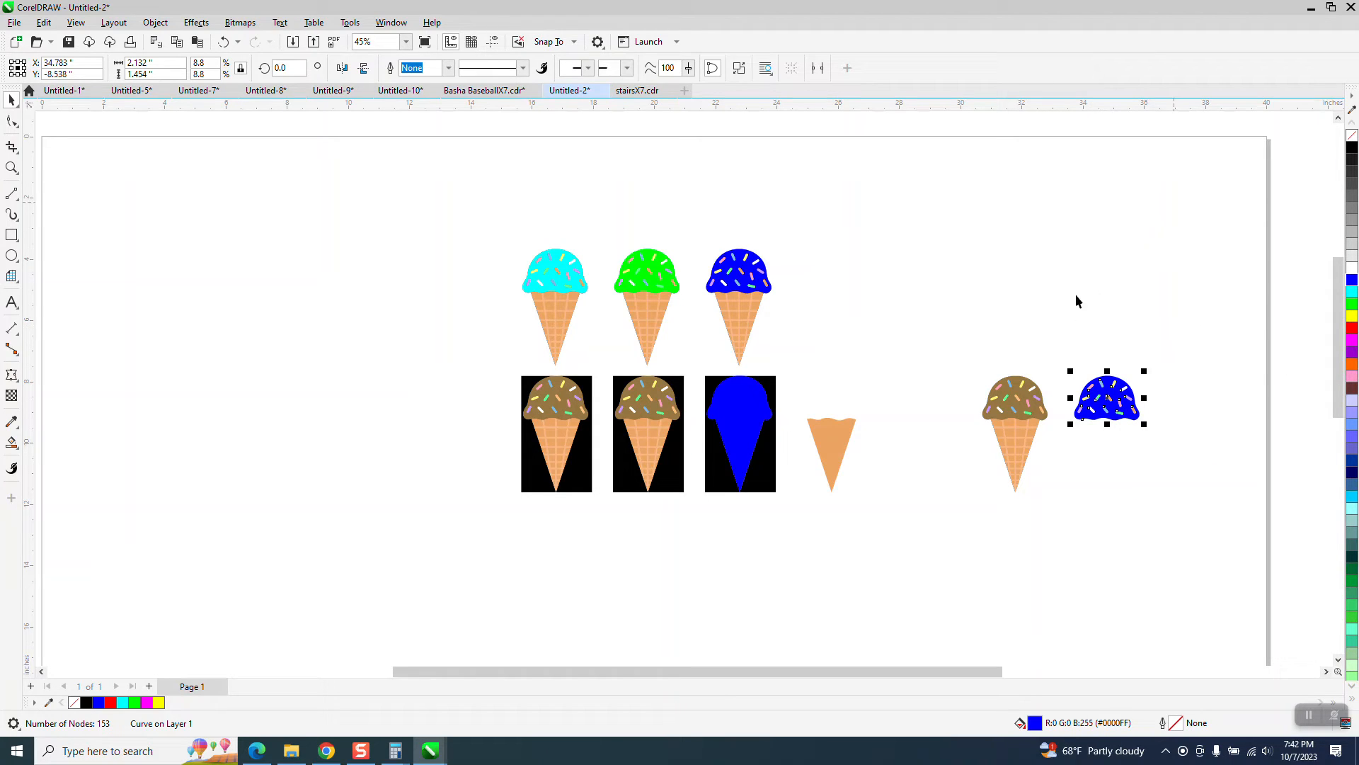
# Step: Duplicate the blue scoop with its sprinkles 3 in to the right and fill the copied scoop with pink
pyautogui.moveTo(1174, 450); pyautogui.dragTo(1177, 449)
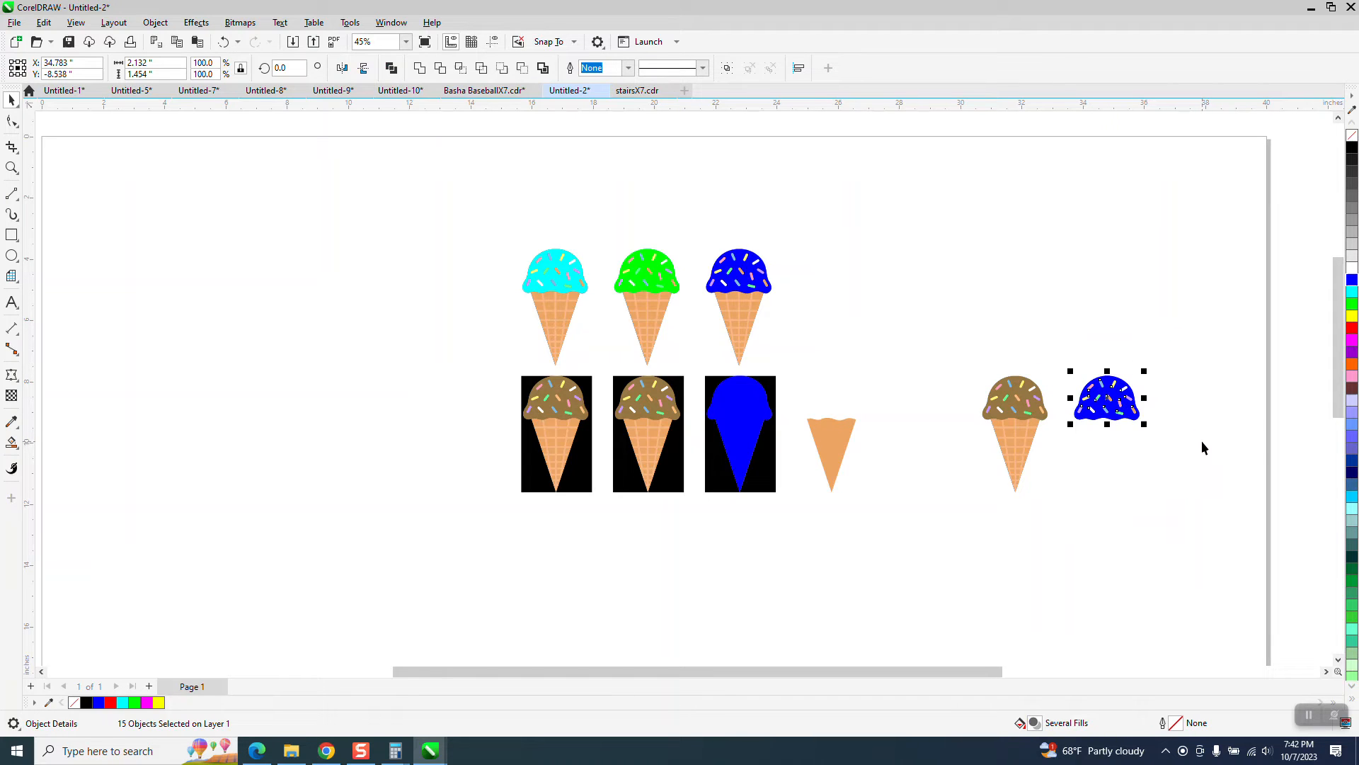
pyautogui.hotkey('ctrl', 'd')
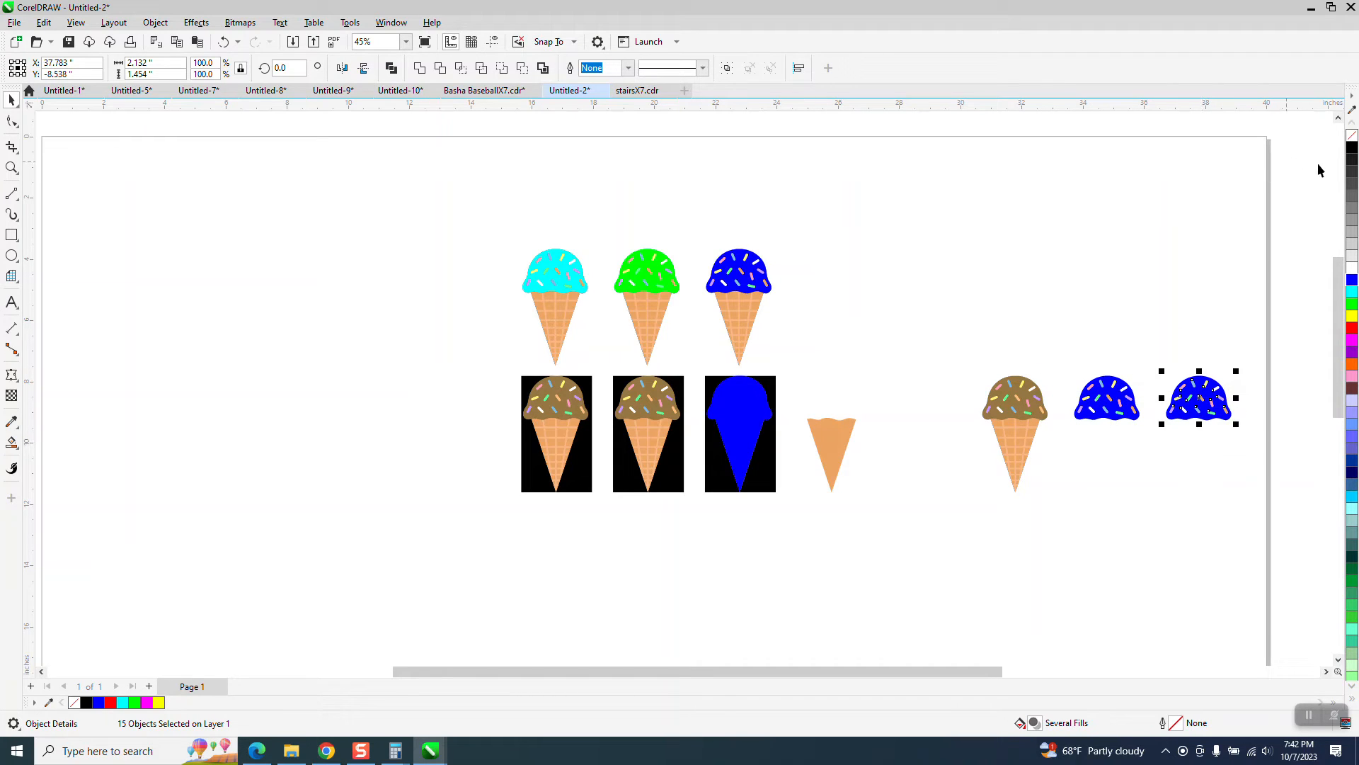
pyautogui.click(1219, 372)
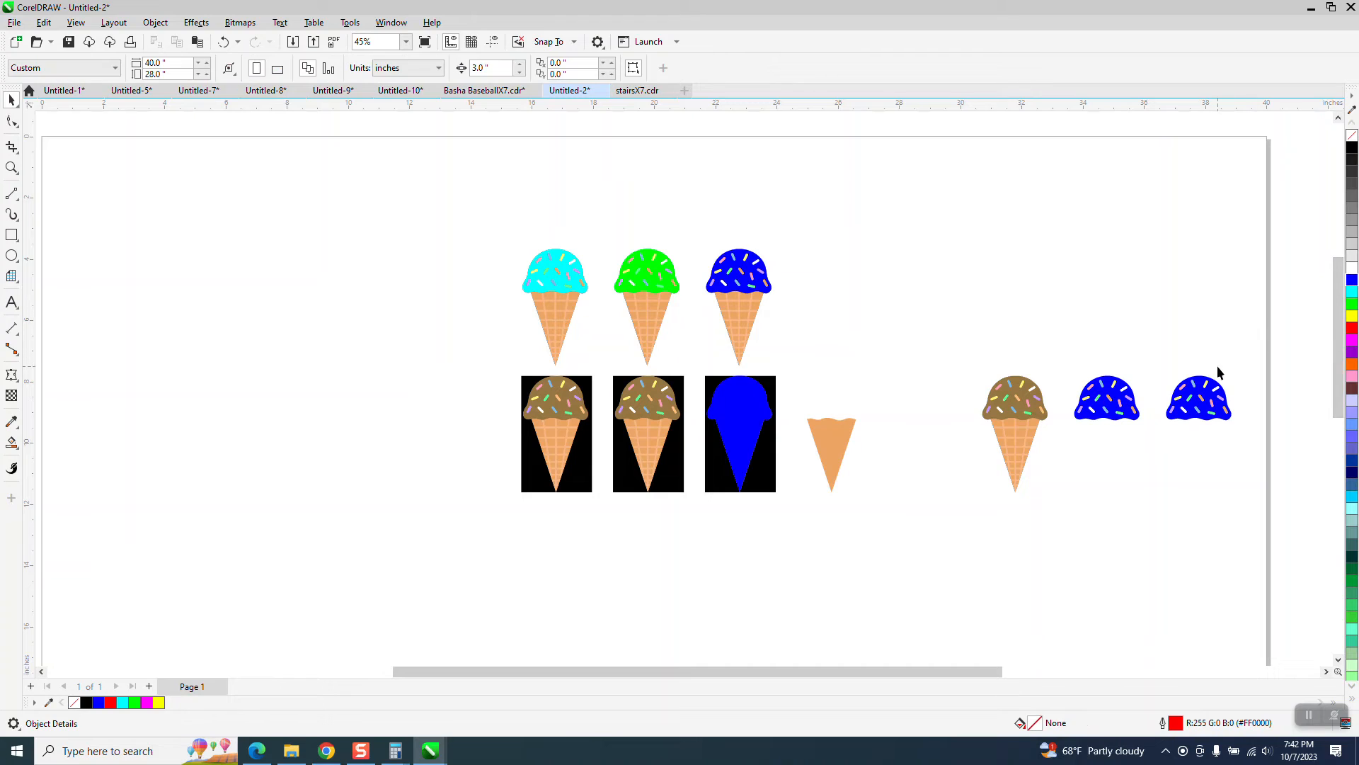
pyautogui.click(1217, 389)
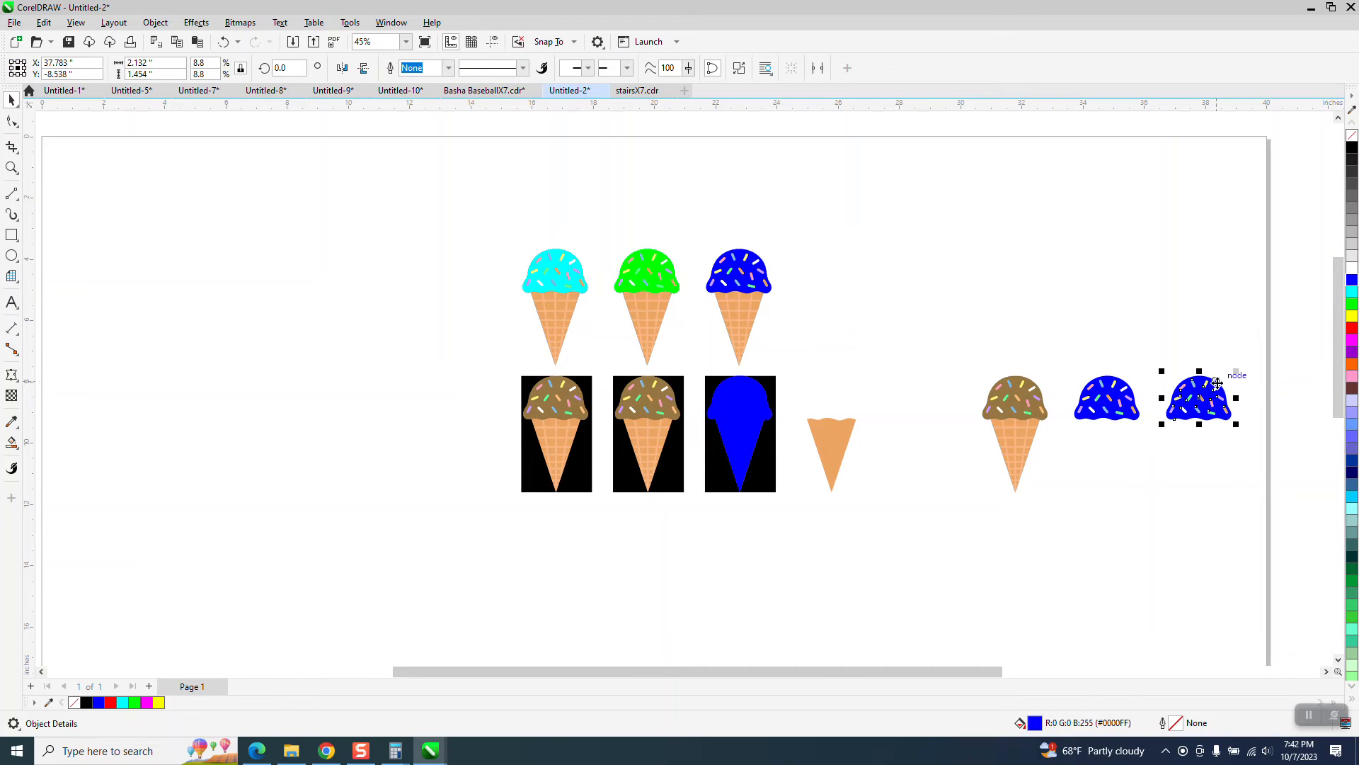
pyautogui.click(1353, 379)
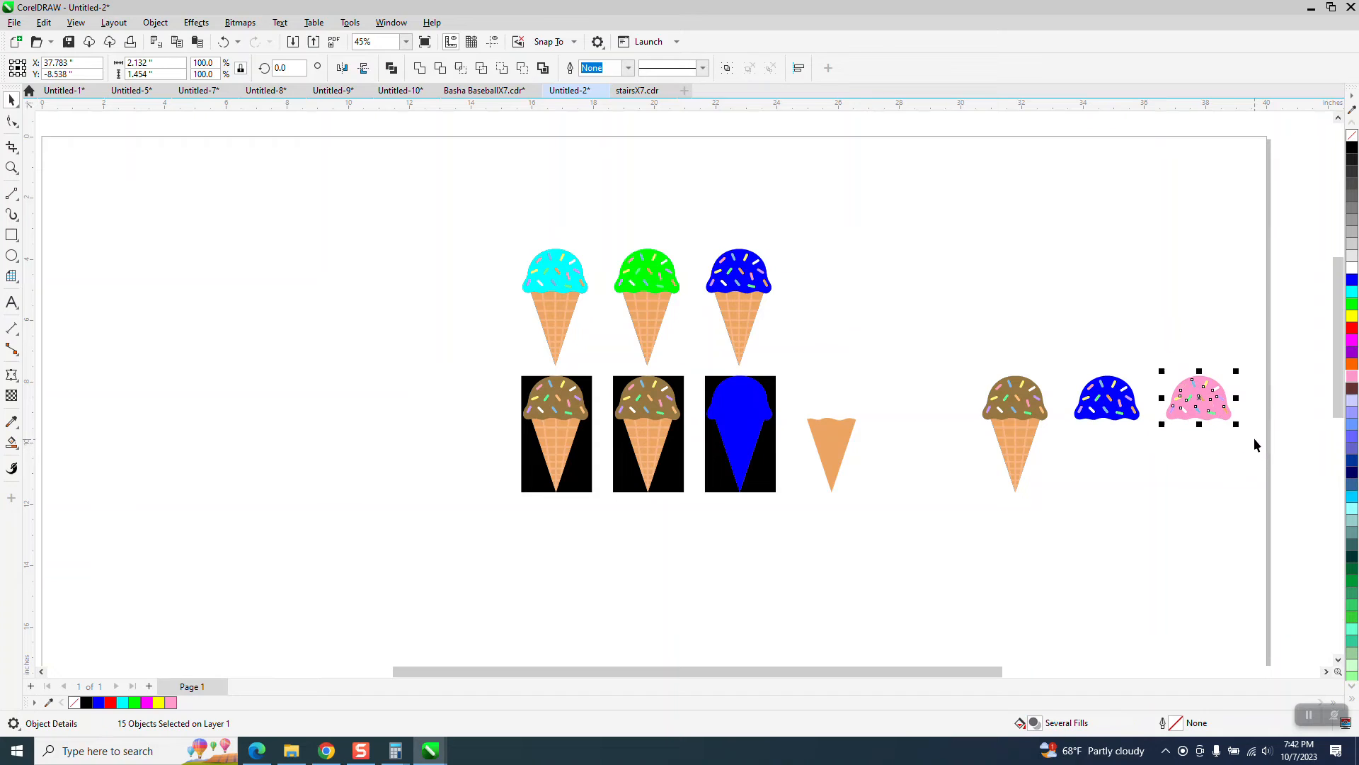
# Step: Move the pink scoop and its sprinkles 6 in to the left onto the cone cutout and bring them to the front of the page
pyautogui.press('Down')
pyautogui.press('Up')
pyautogui.press('Left')
pyautogui.press('Left')
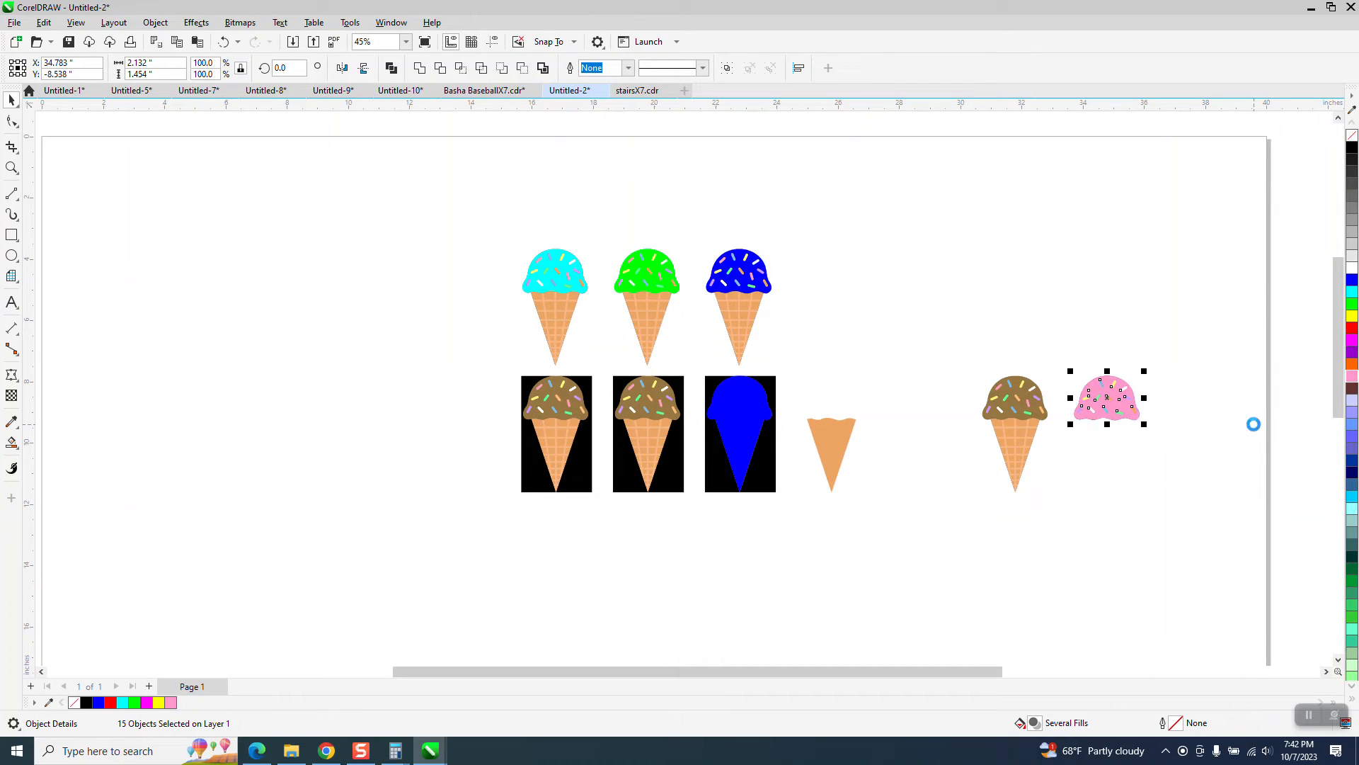
pyautogui.click(156, 23)
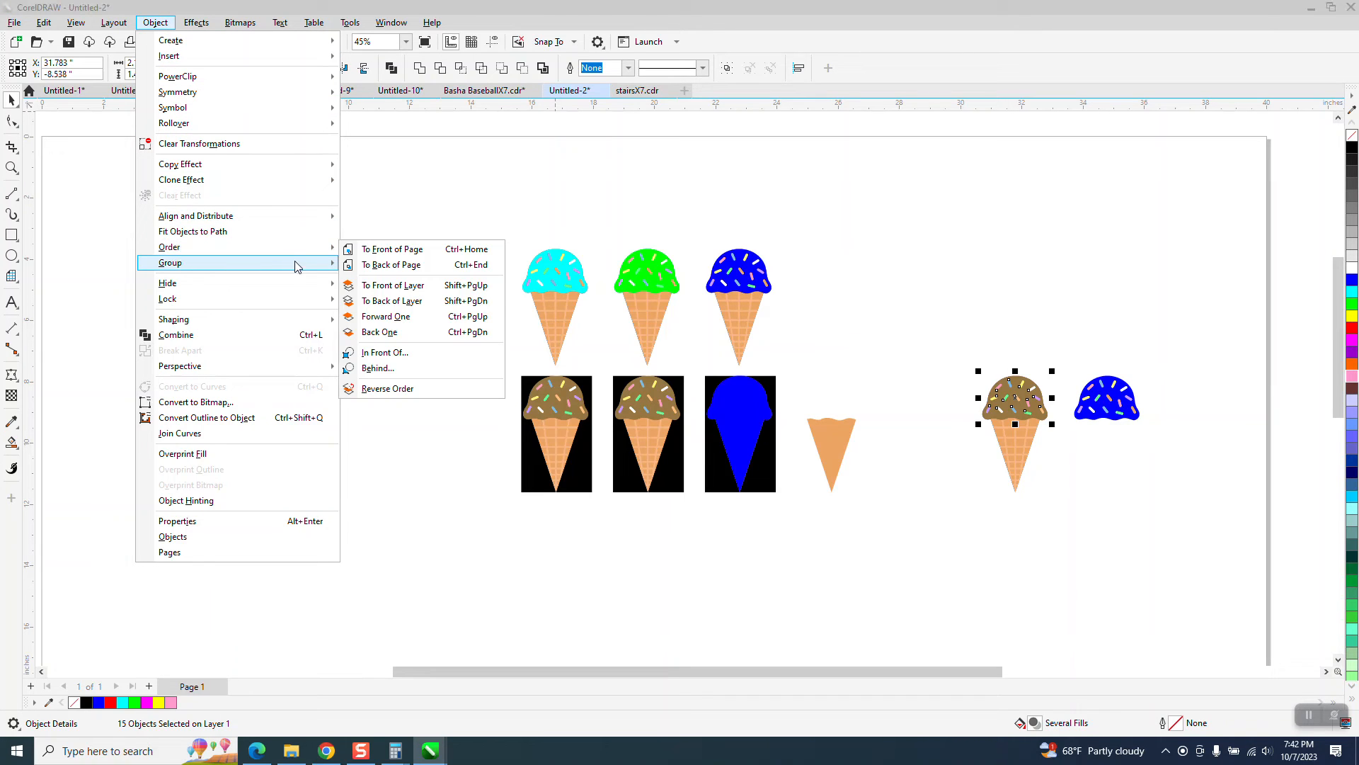
pyautogui.click(398, 246)
# Step: Duplicate the whole pink-scooped cone, including the bitmap cutout, 3 in to the right
pyautogui.click(12, 168)
pyautogui.moveTo(952, 354); pyautogui.dragTo(1144, 482)
pyautogui.click(14, 97)
pyautogui.moveTo(336, 148); pyautogui.dragTo(539, 388)
pyautogui.moveTo(638, 541); pyautogui.dragTo(639, 541)
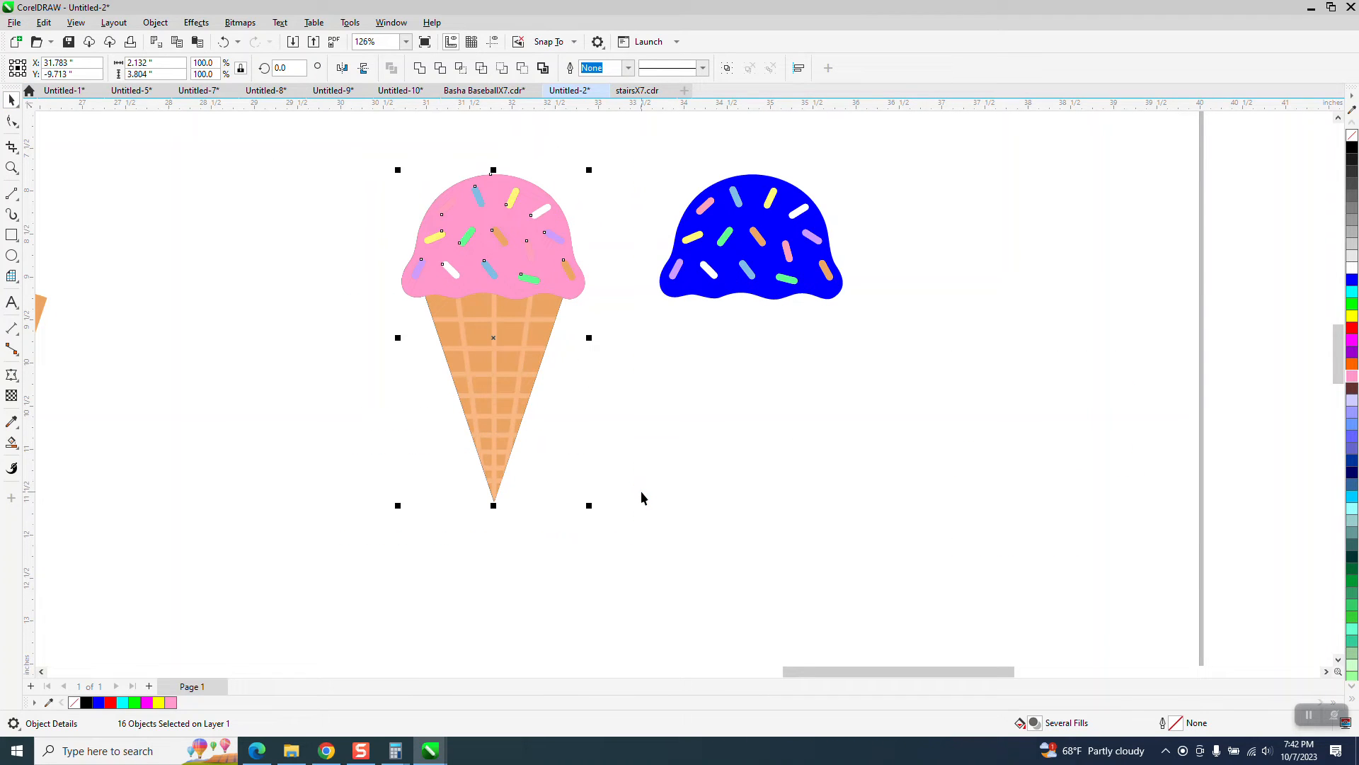
pyautogui.hotkey('ctrl', 'd')
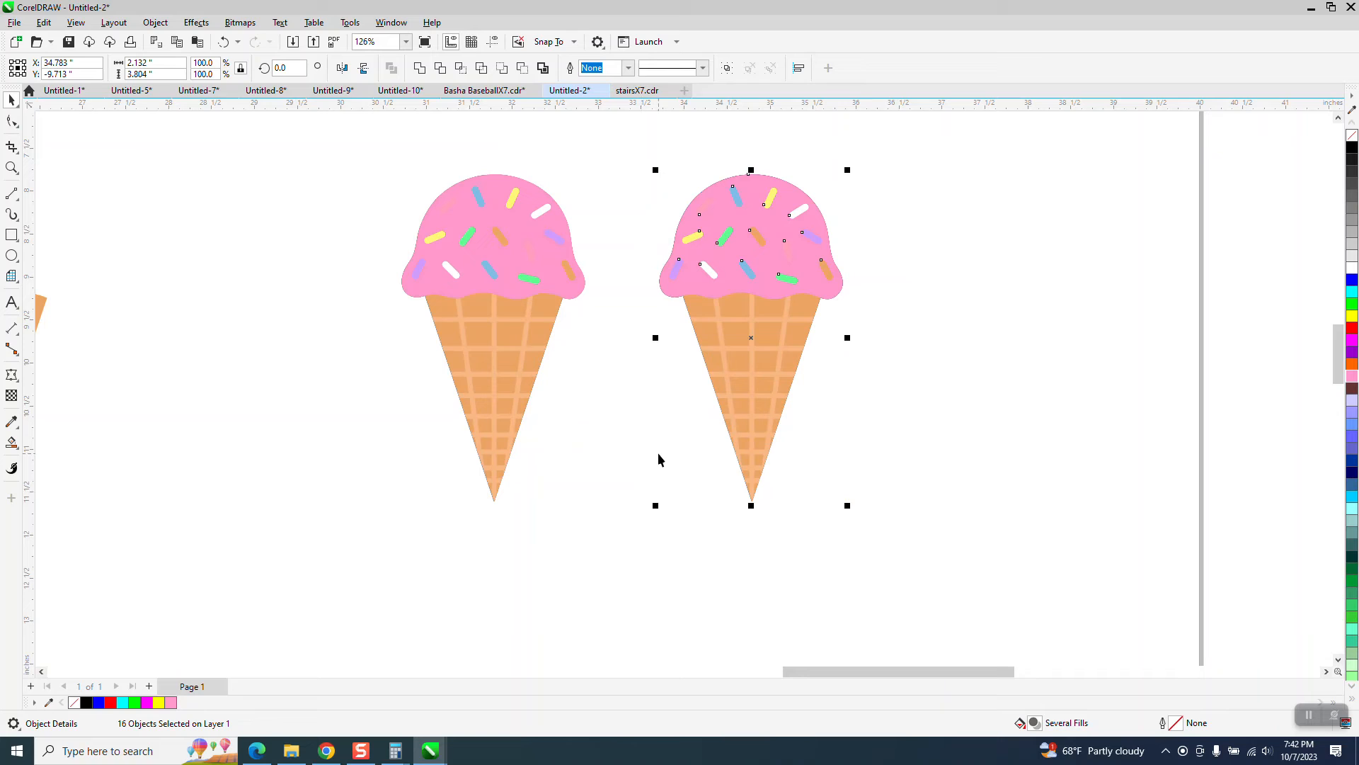
# Step: Move the copied bitmap cone cutout 3 in to the right, out from under its pink scoop
pyautogui.click(867, 335)
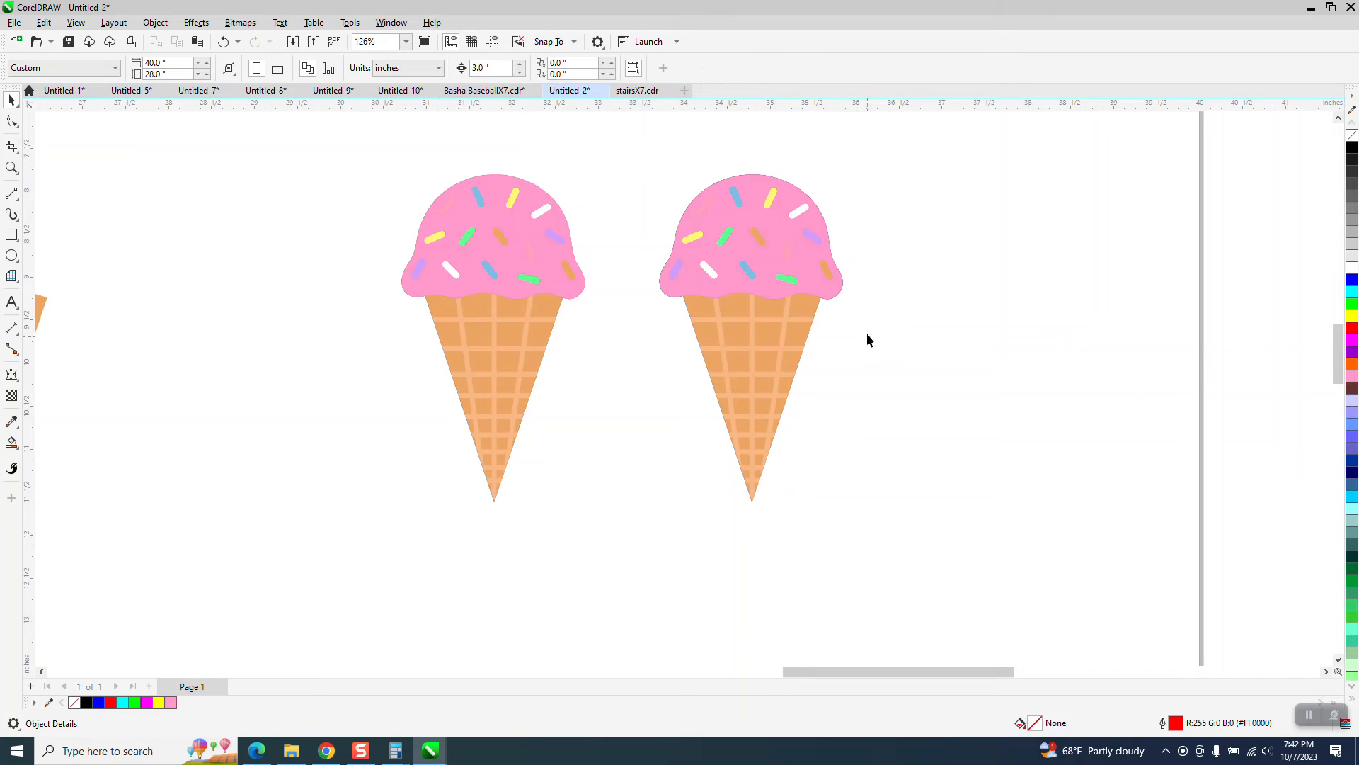
pyautogui.click(763, 347)
pyautogui.press('Right')
# Step: Fill the copied pink scoop with blue and move it 3 in to the right onto the brown-scooped bitmap cutout
pyautogui.click(806, 296)
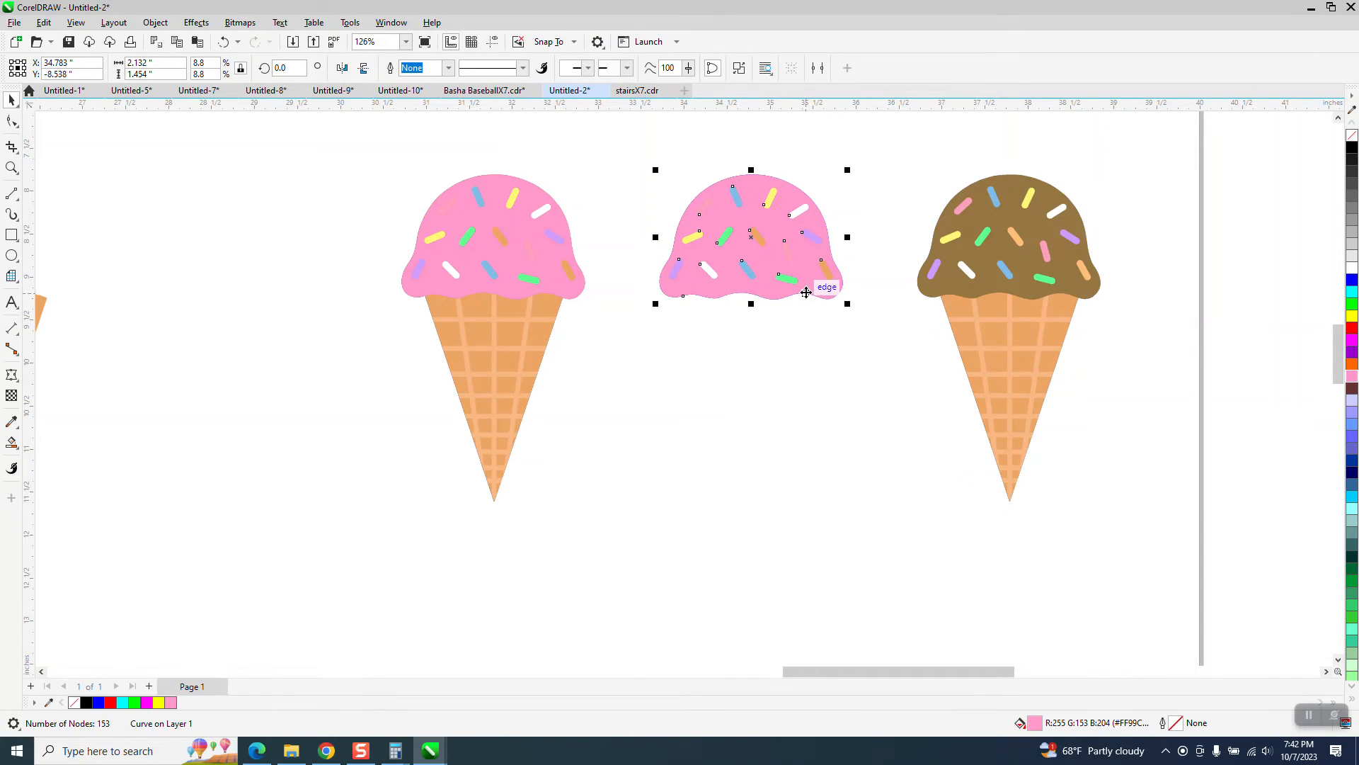
pyautogui.click(1353, 282)
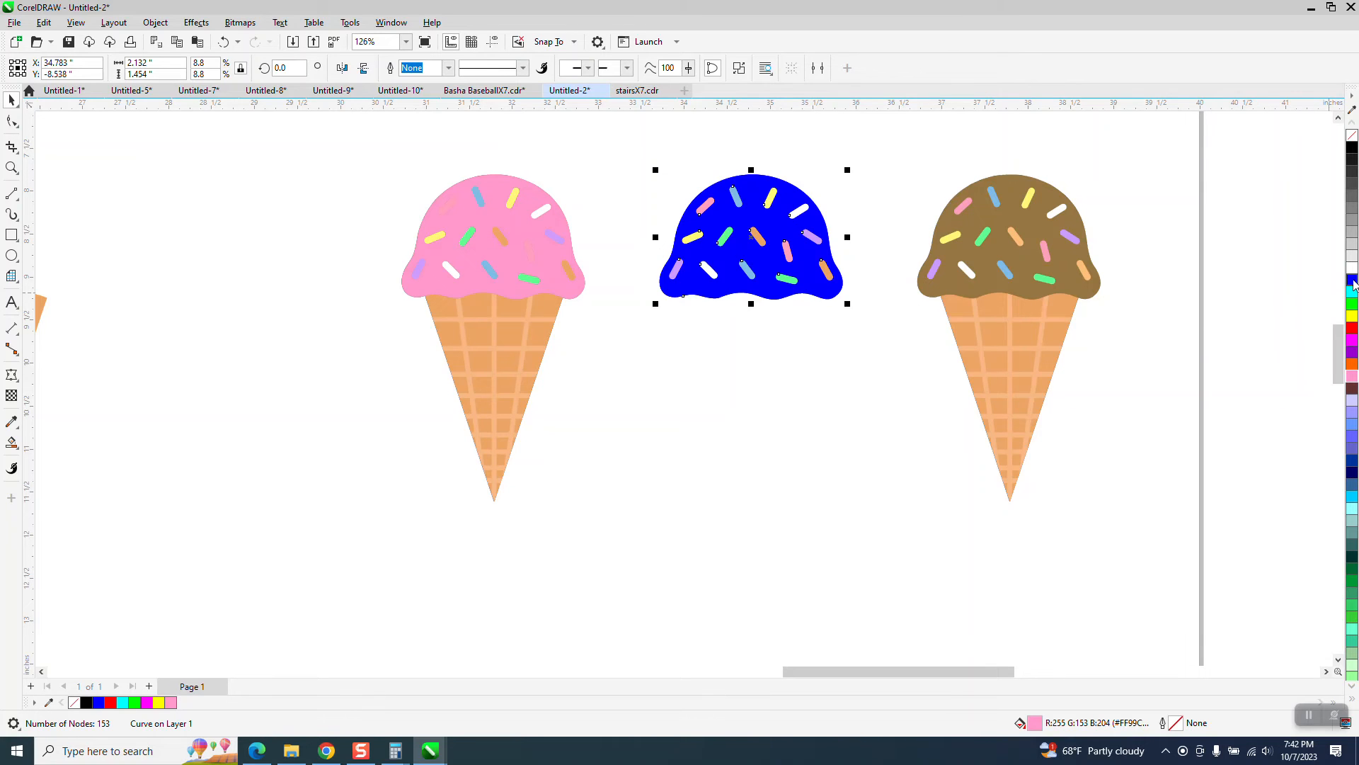
pyautogui.press('+')
pyautogui.press('Right')
pyautogui.click(786, 343)
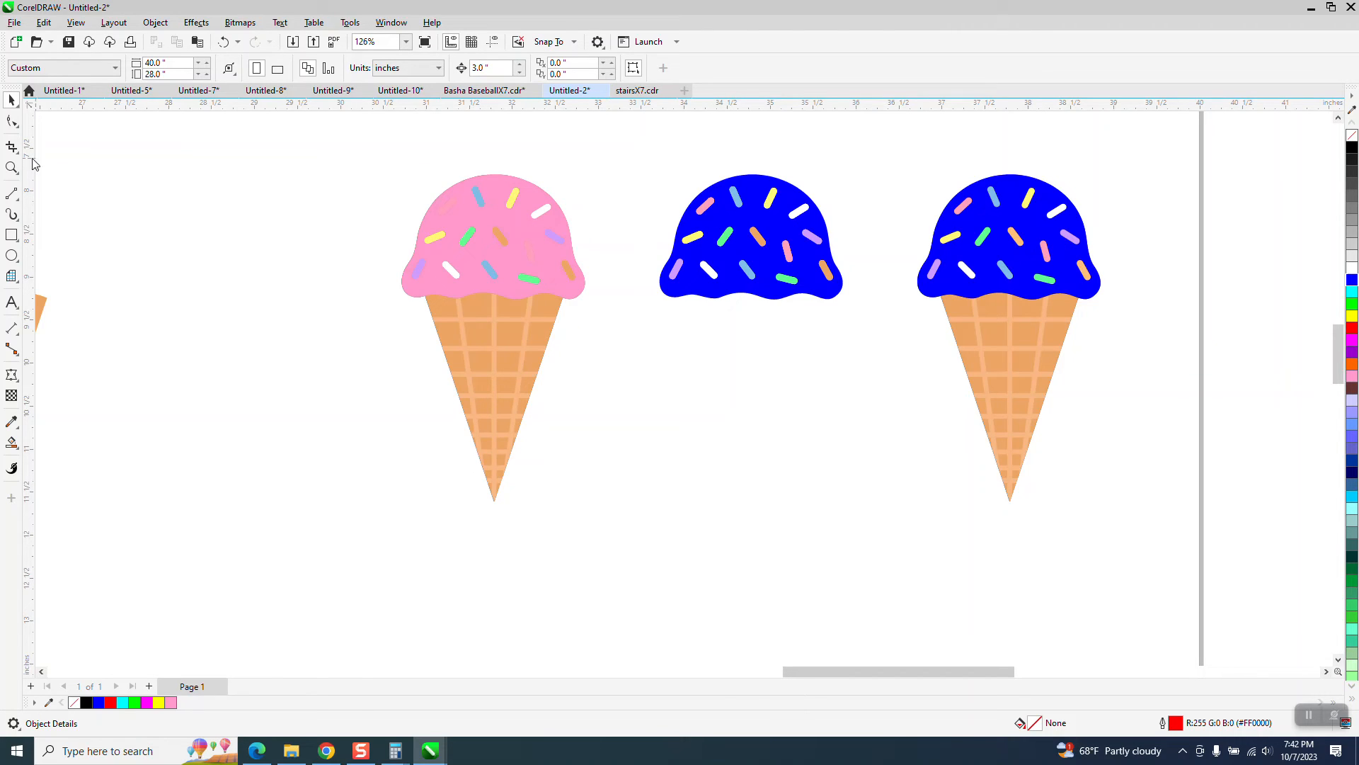
# Step: Fill the faint pink sprinkle at the upper left of the pink scoop with blue
pyautogui.click(11, 167)
pyautogui.moveTo(373, 157); pyautogui.dragTo(729, 410)
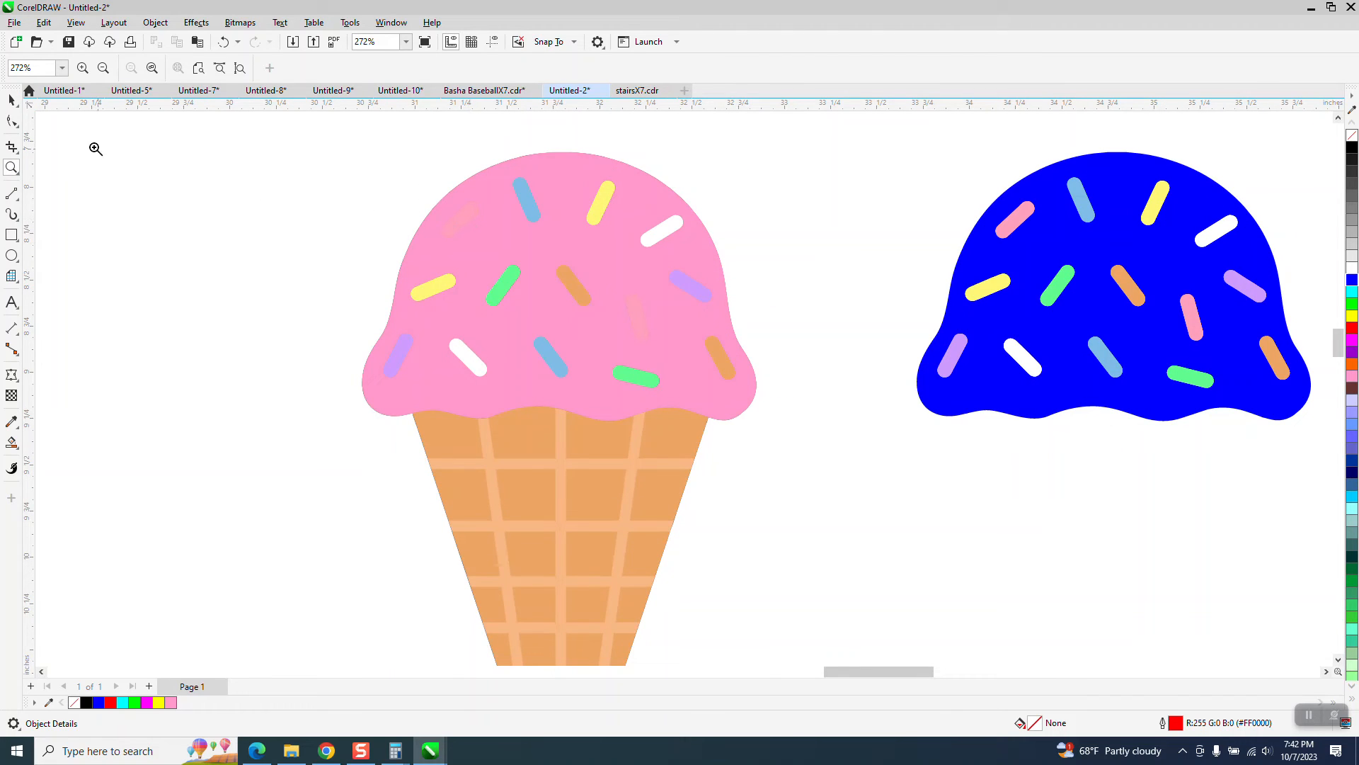
pyautogui.click(227, 231)
pyautogui.scroll(-3, 544, 259)
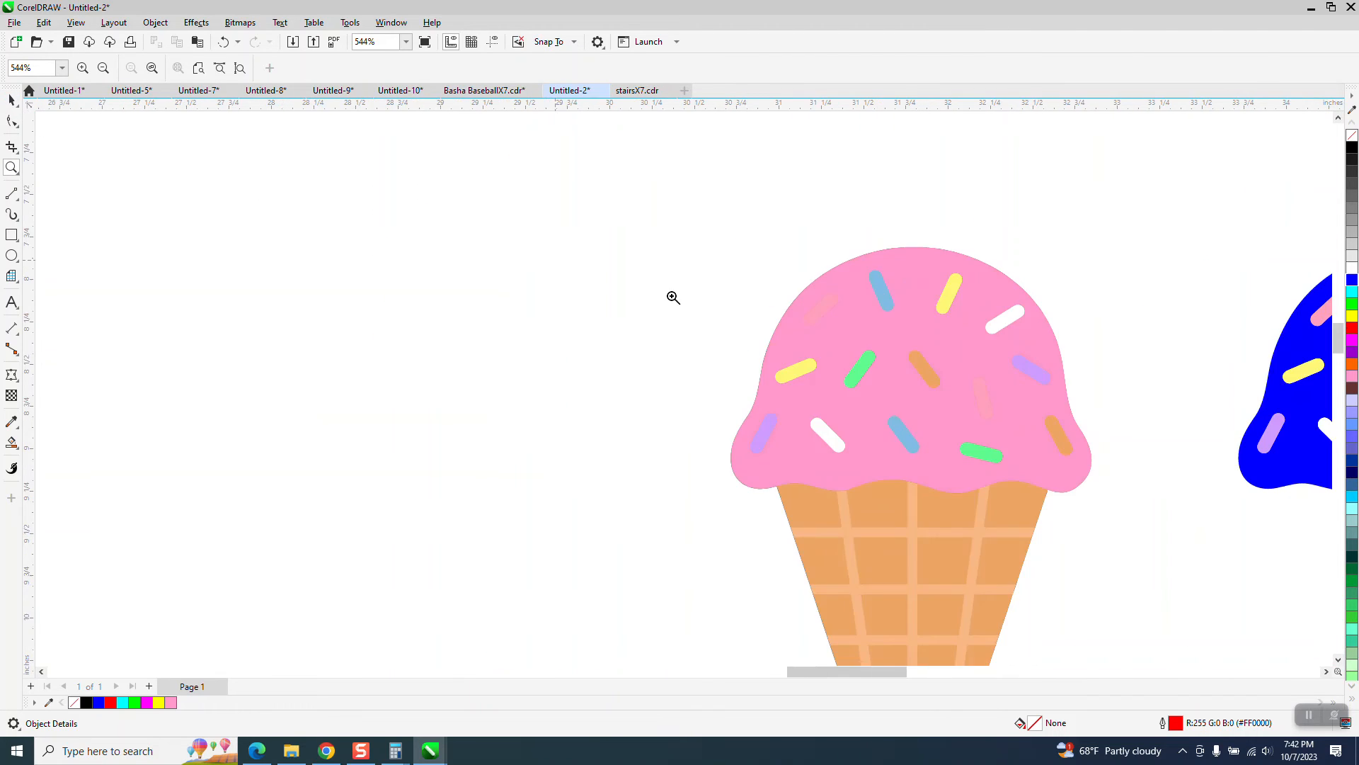
pyautogui.click(207, 212)
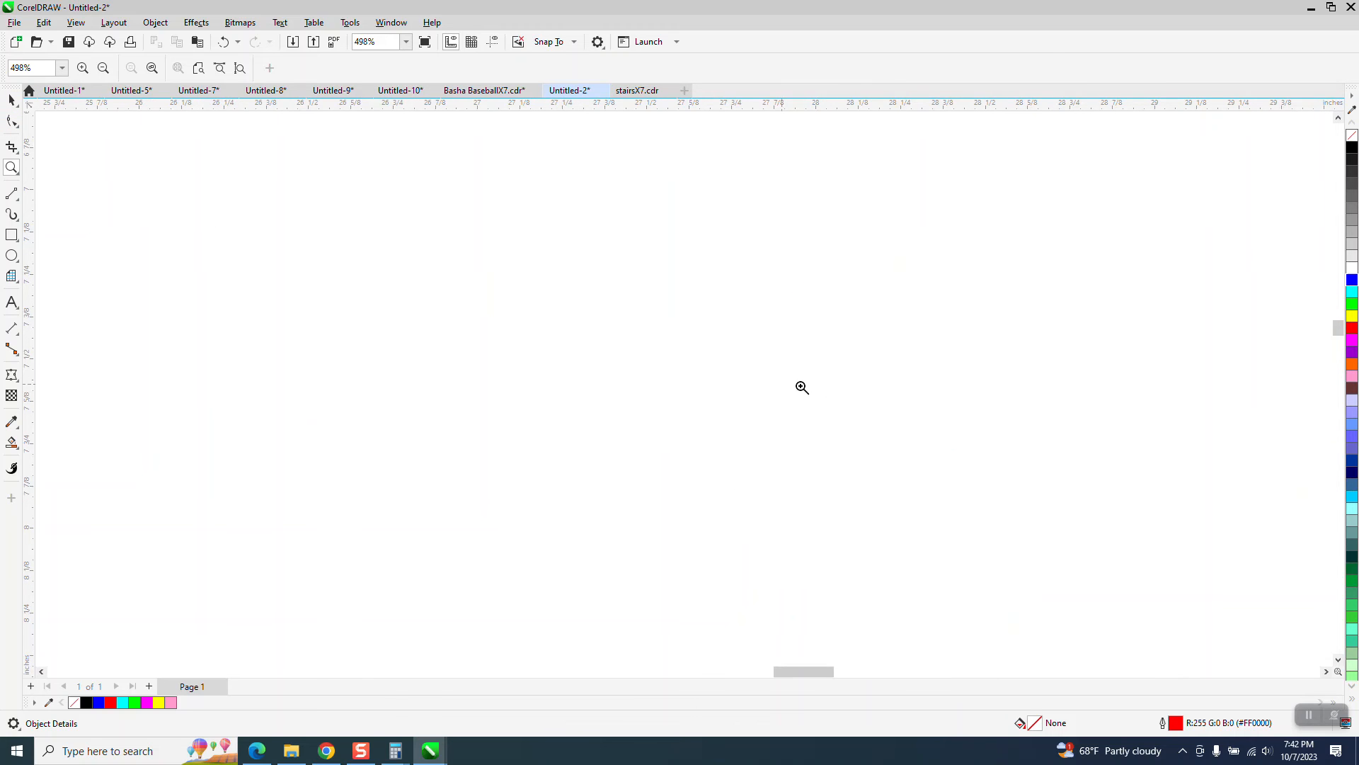
pyautogui.scroll(-3, 562, 317)
pyautogui.scroll(-3, 562, 316)
pyautogui.moveTo(751, 335); pyautogui.dragTo(885, 481)
pyautogui.click(12, 100)
pyautogui.click(514, 222)
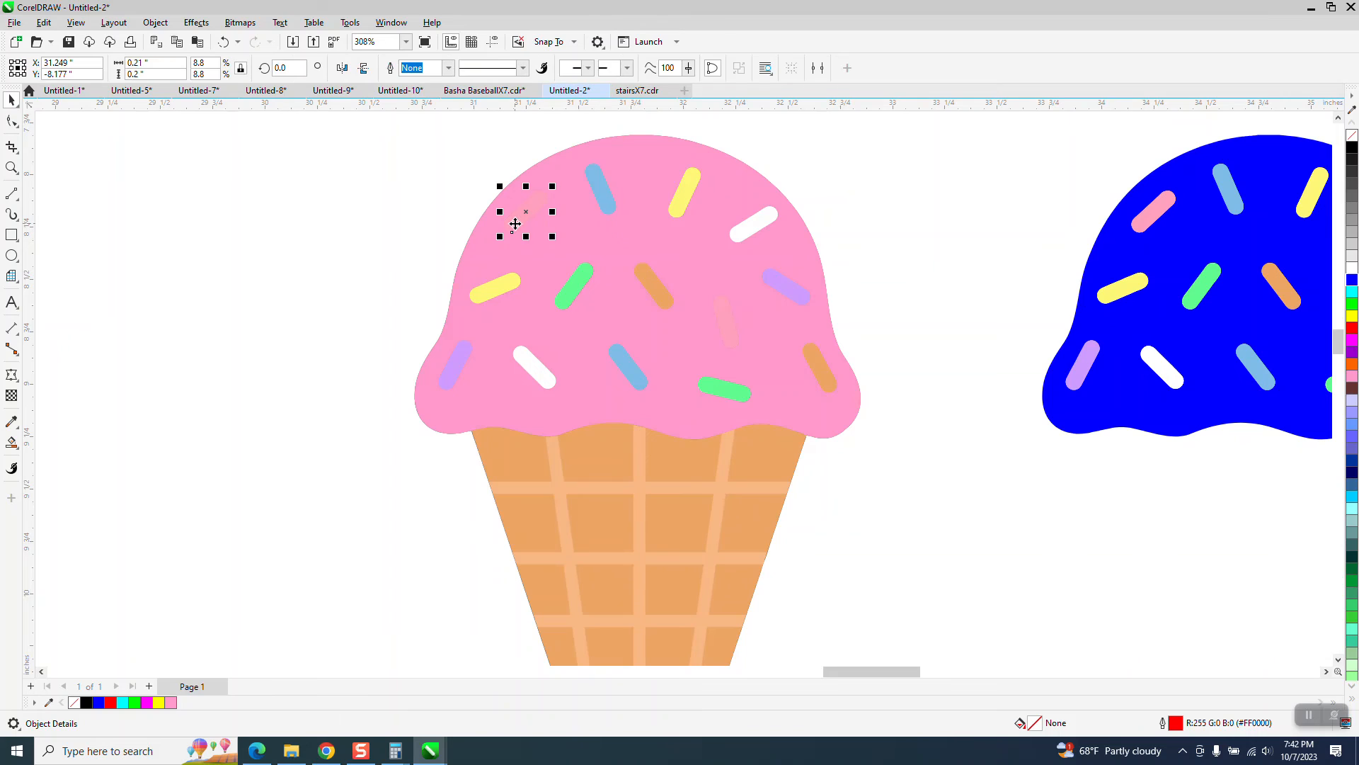
pyautogui.click(1352, 279)
# Step: Recolor three more sprinkles on the pink scoop: upper-right white one green, lower-left white one pale blue, and the faint pink one green
pyautogui.click(773, 218)
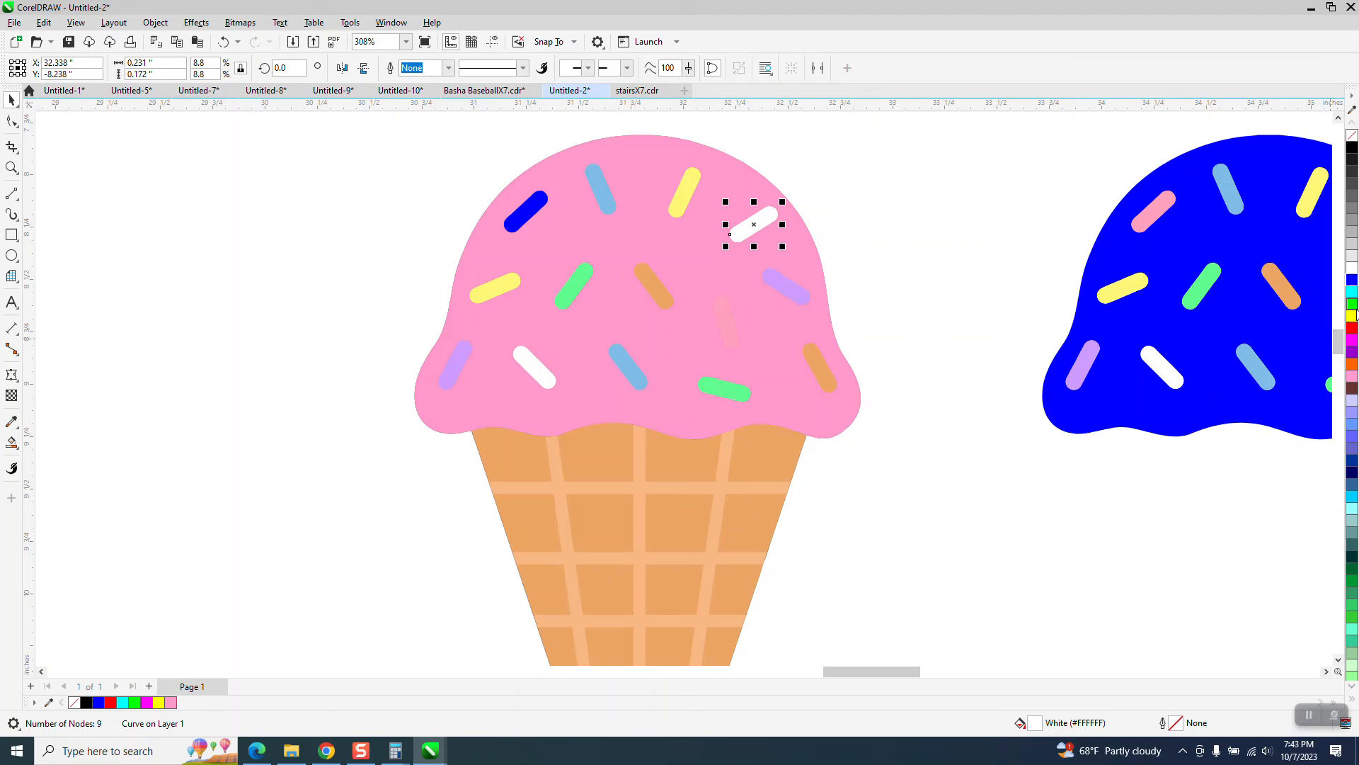
pyautogui.click(1351, 303)
pyautogui.click(535, 375)
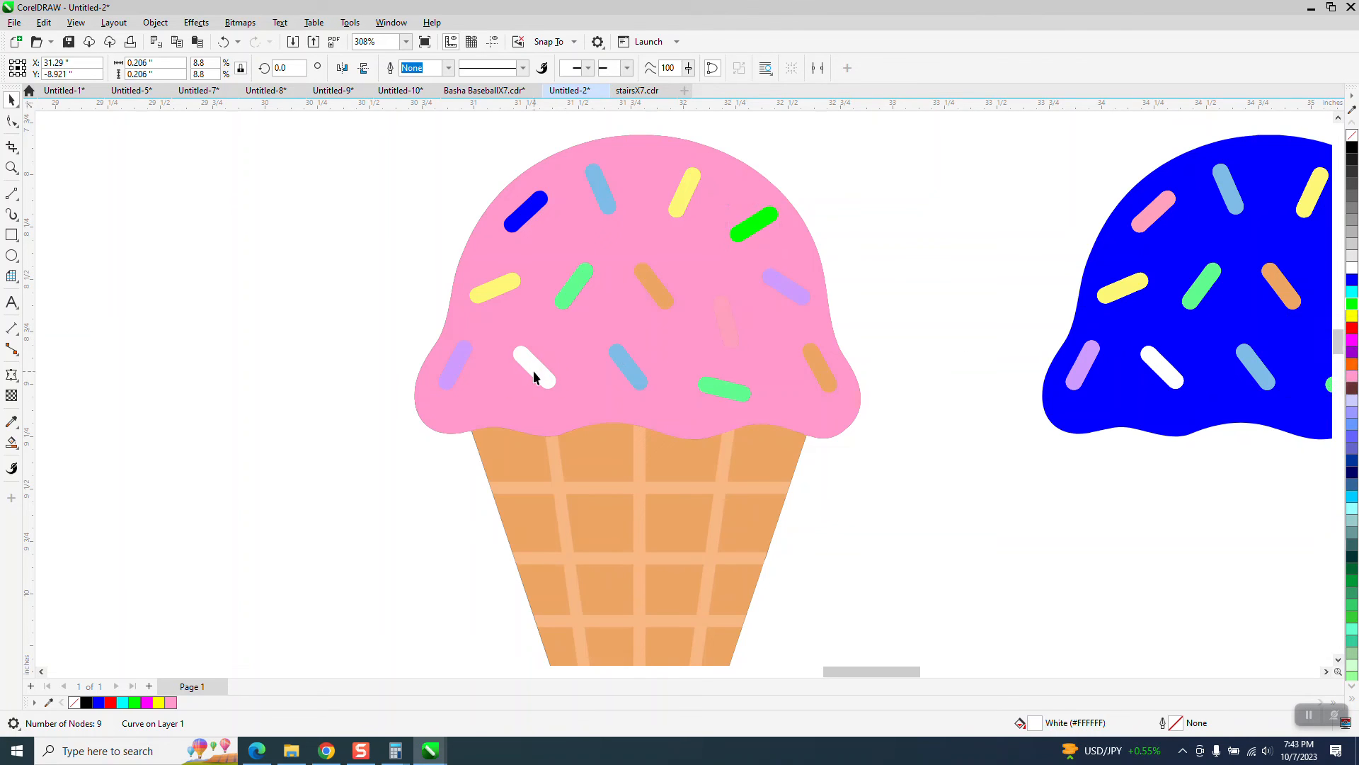
pyautogui.click(1351, 405)
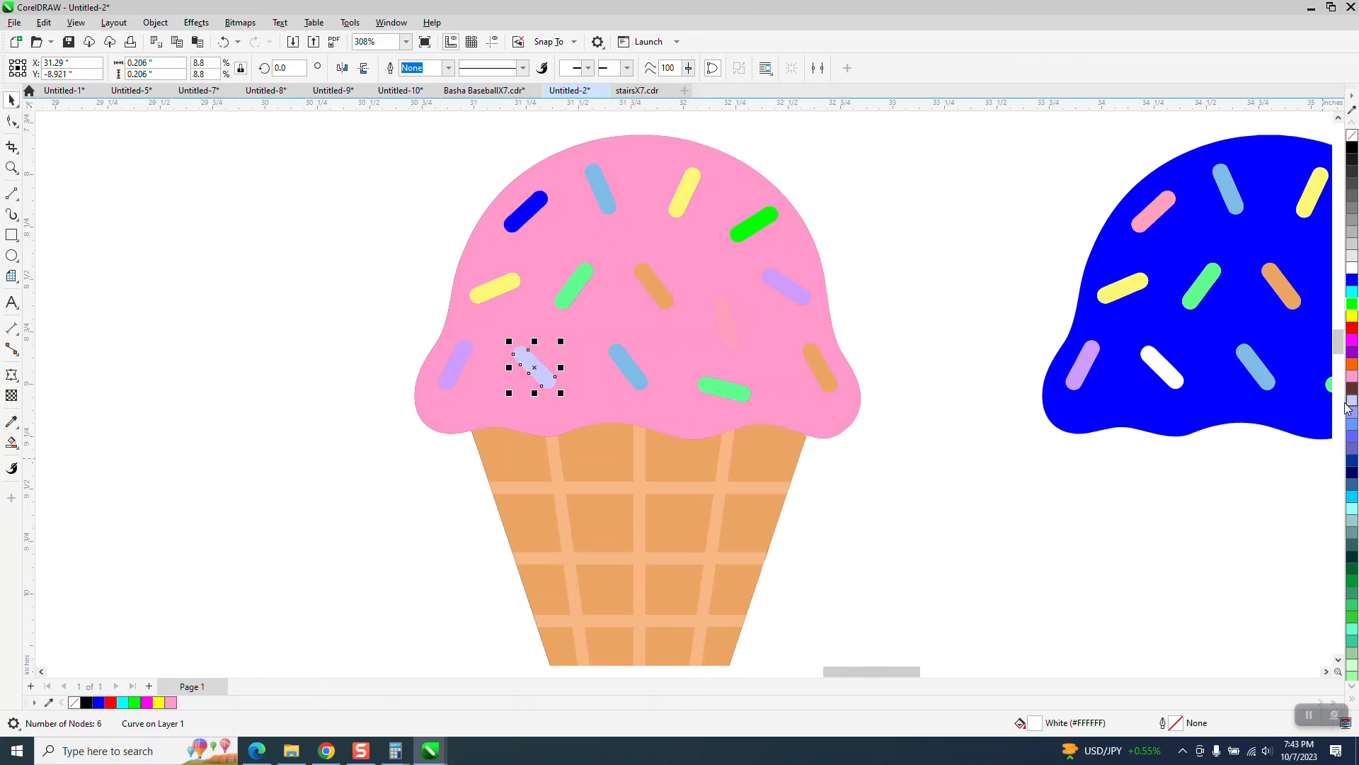
pyautogui.click(728, 323)
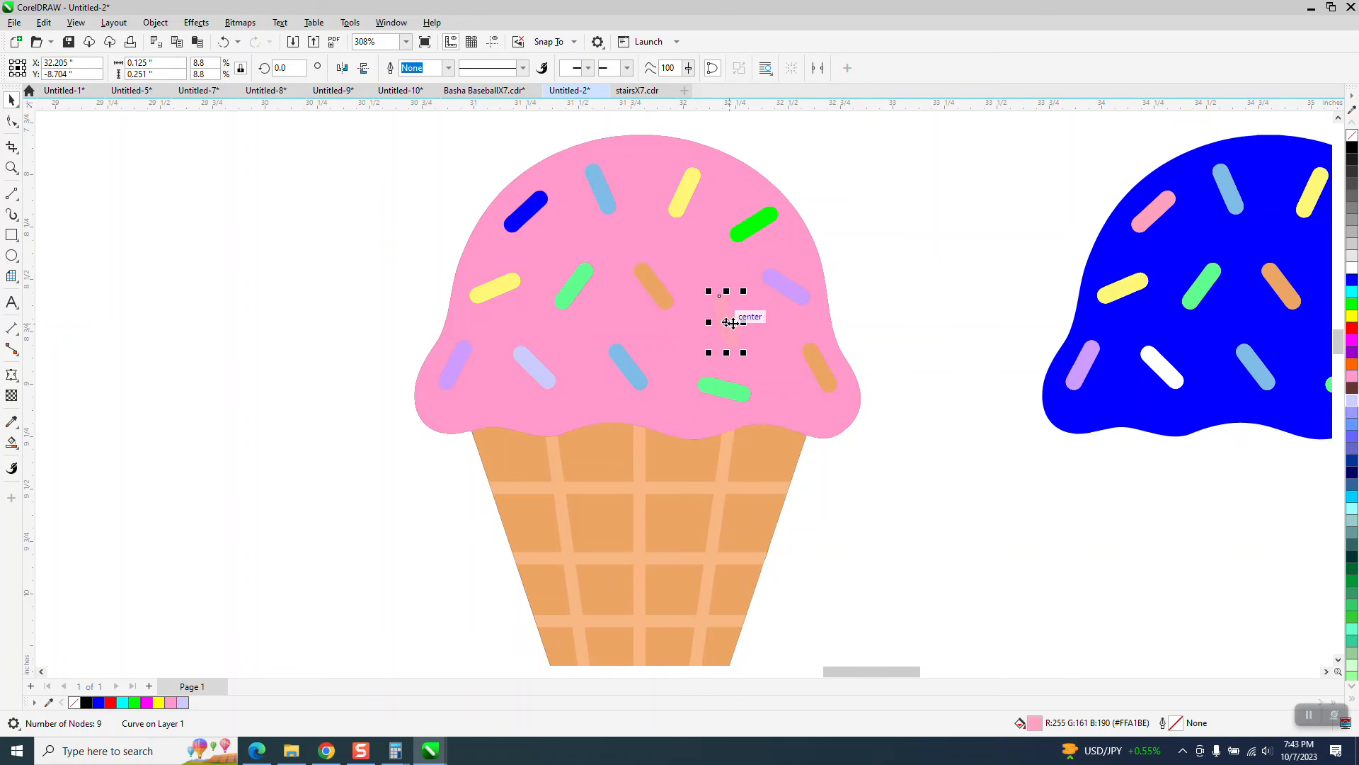
pyautogui.click(1352, 306)
# Step: Delete the loose blue scoop with its sprinkles and move the blue-scooped cone 3 in to the left into its place
pyautogui.scroll(-5, 756, 239)
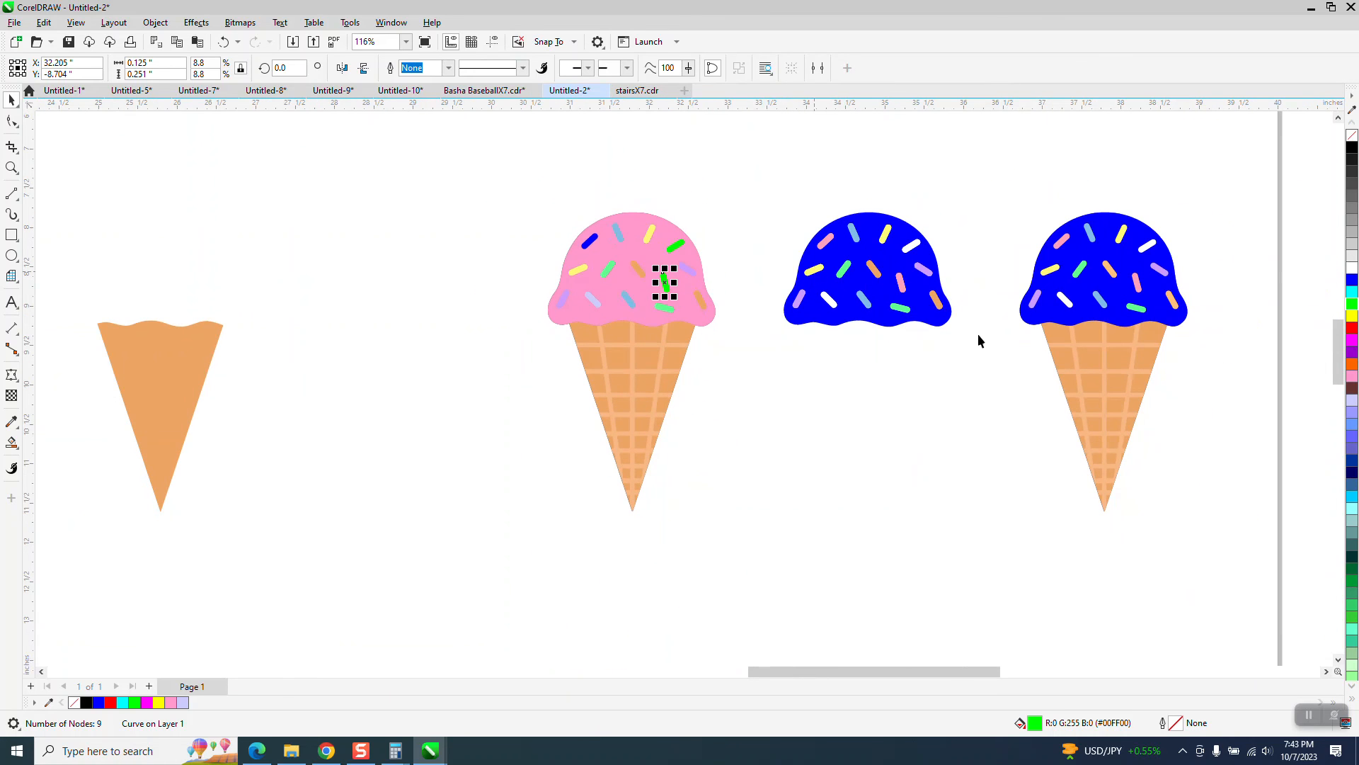
pyautogui.moveTo(758, 167); pyautogui.dragTo(977, 421)
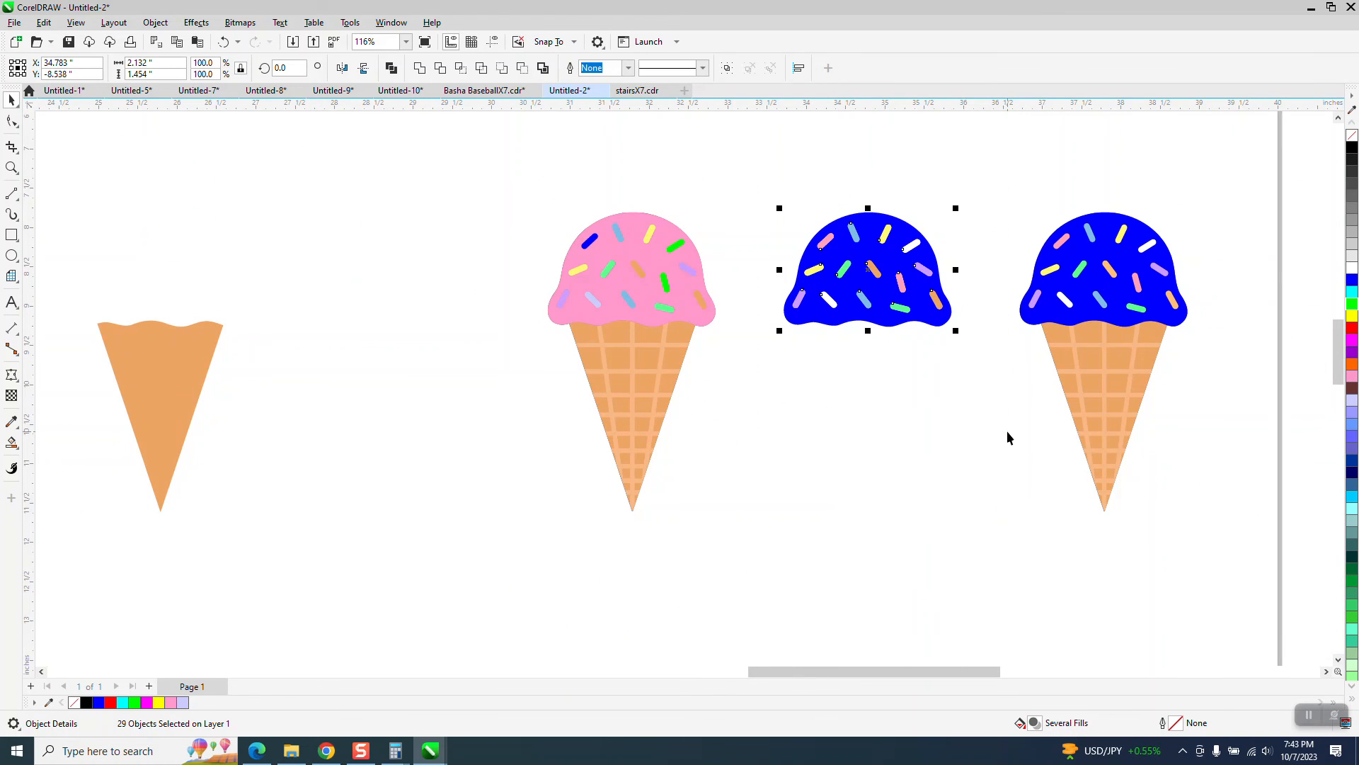
pyautogui.hotkey('alt', 'Tab')
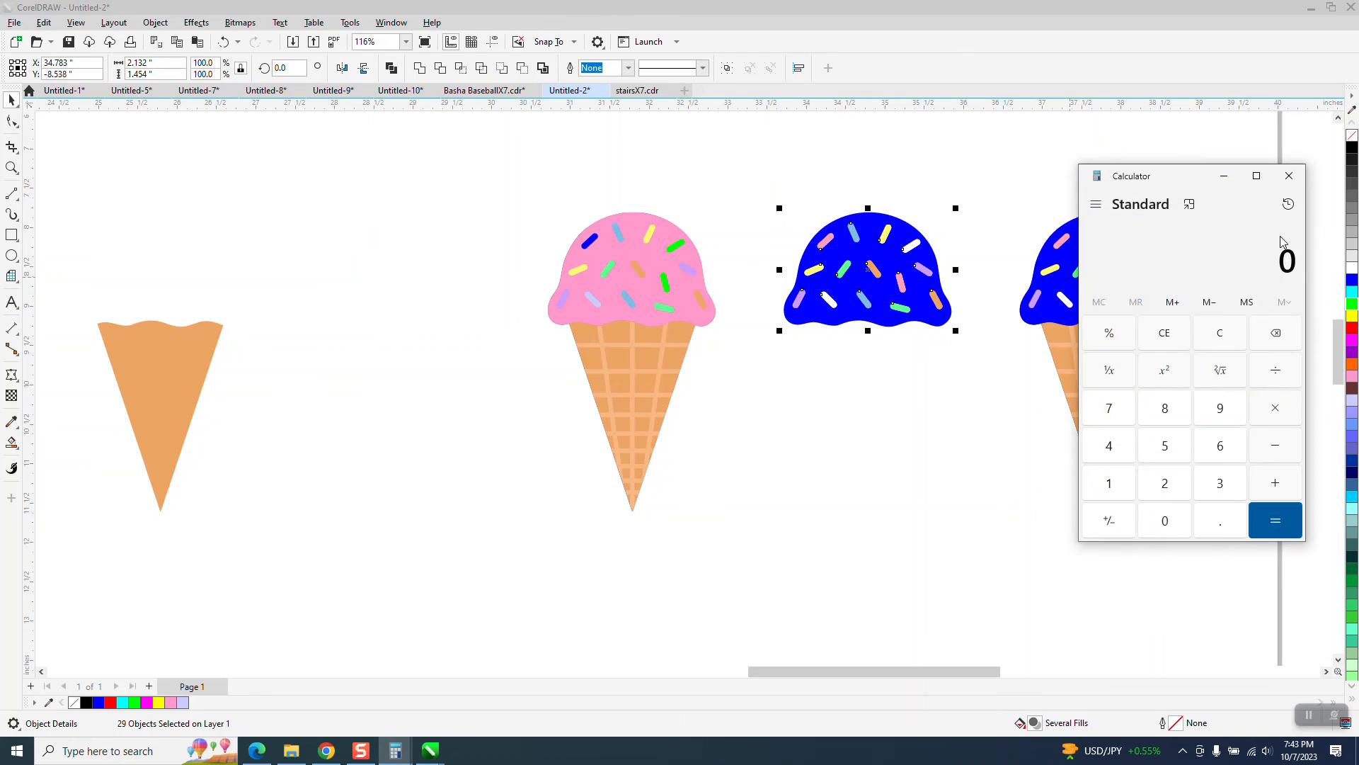
pyautogui.click(1289, 176)
pyautogui.press('Delete')
pyautogui.moveTo(1007, 188); pyautogui.dragTo(1279, 553)
pyautogui.press('Left')
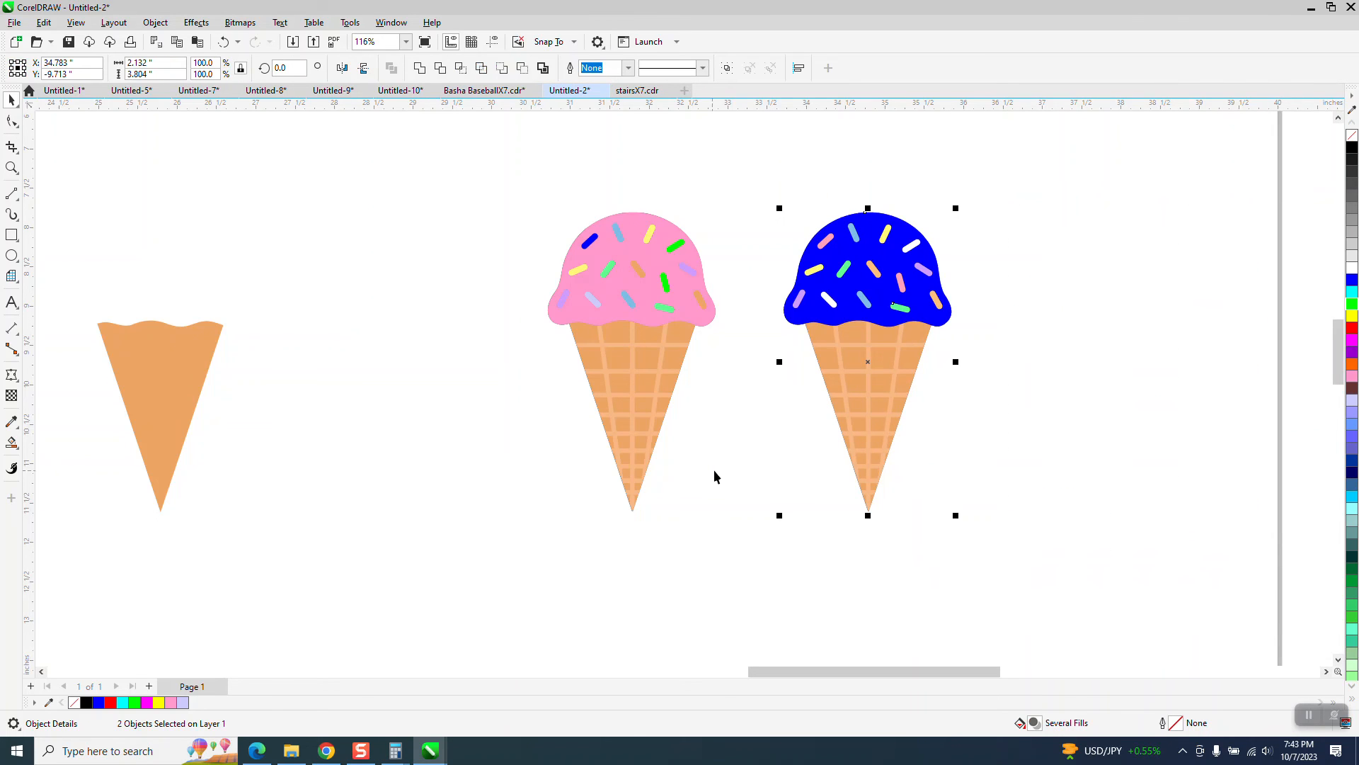
# Step: Move a black-background cone bitmap directly beside the pink-scooped cone, centered at about X 29.4 in, Y -9.9 in
pyautogui.scroll(-3, 710, 472)
pyautogui.moveTo(82, 354); pyautogui.dragTo(548, 375)
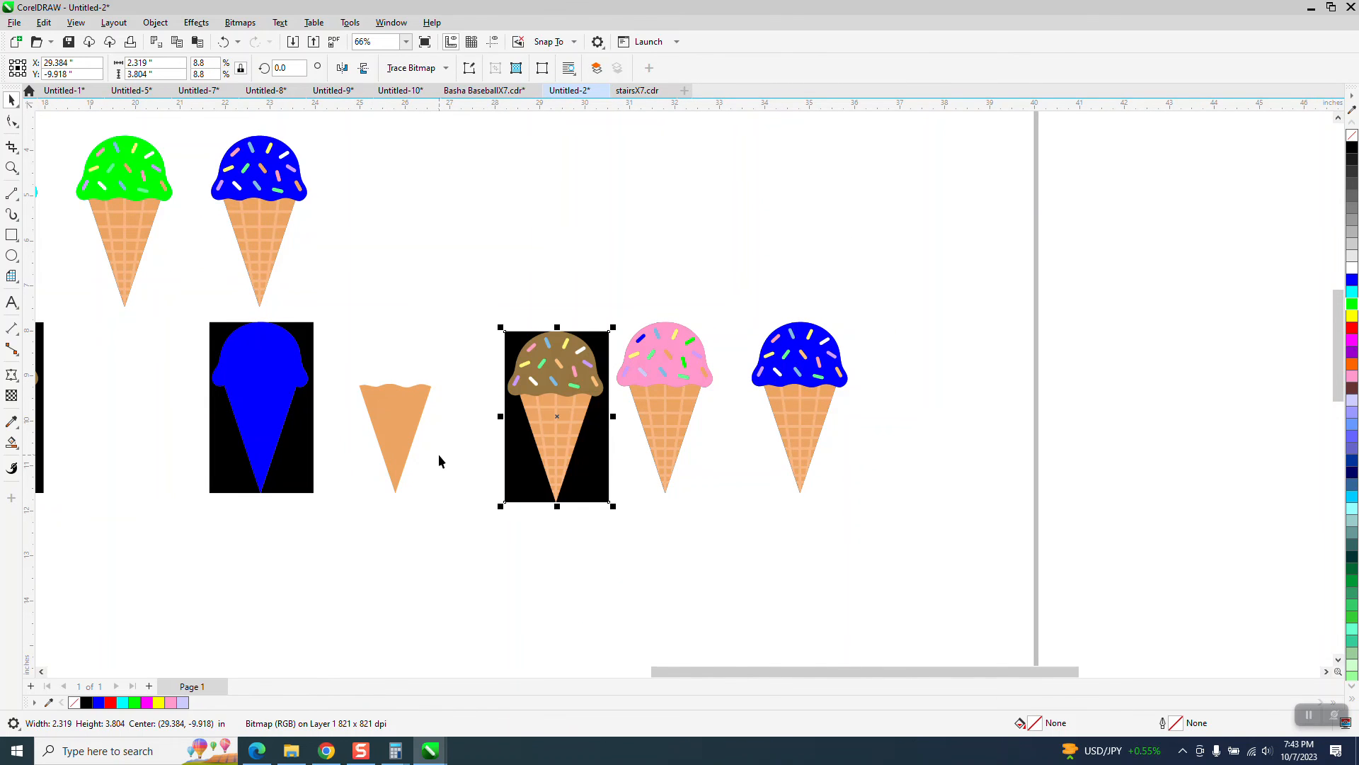
pyautogui.click(439, 456)
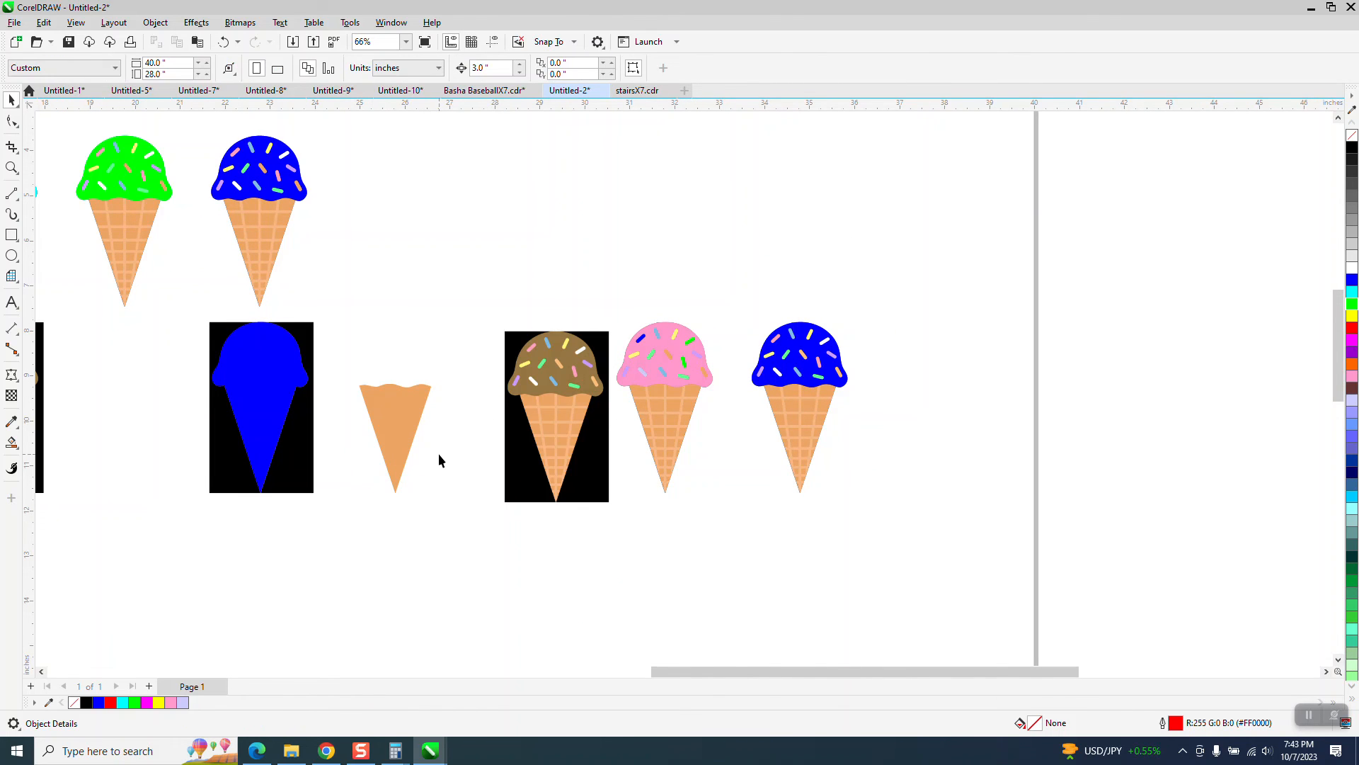
pyautogui.click(11, 167)
pyautogui.moveTo(487, 326); pyautogui.dragTo(917, 511)
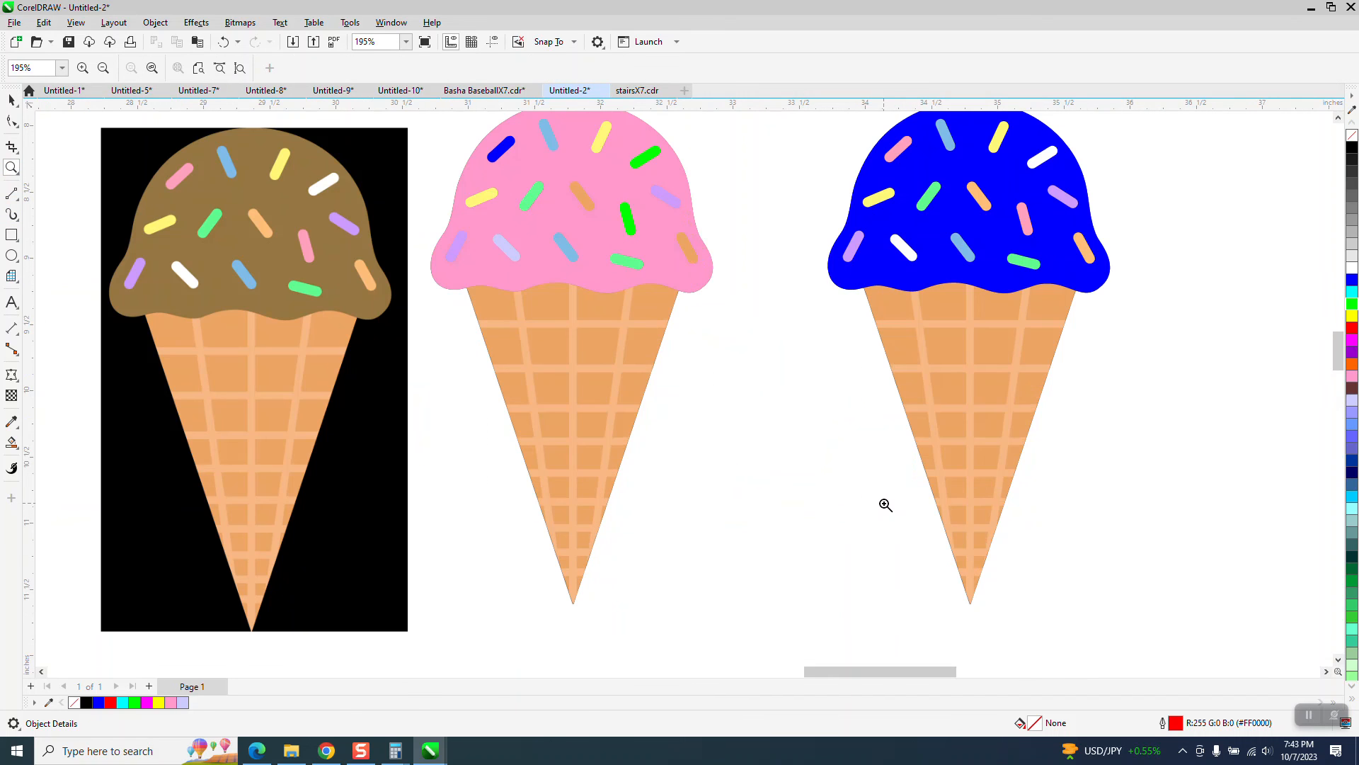